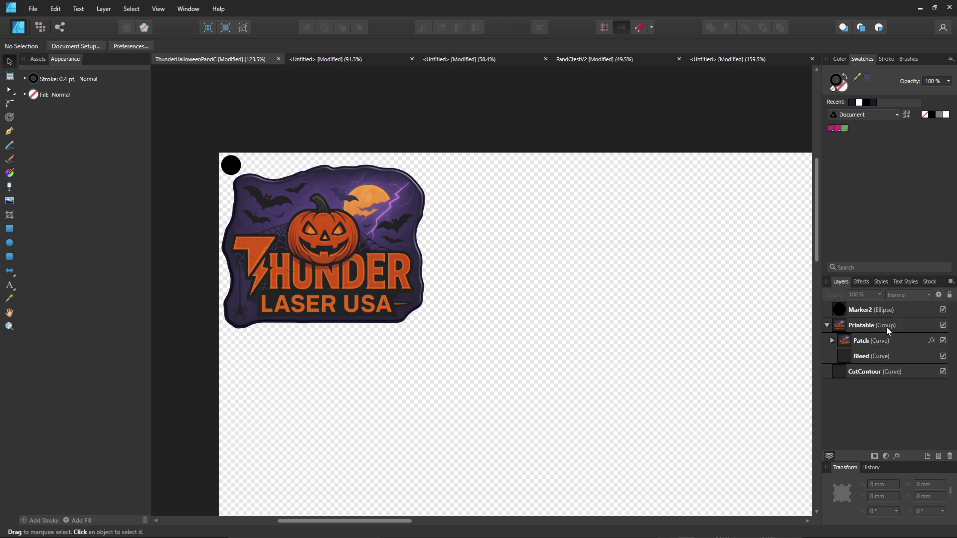
# Inspect the Marker2, Printable, CutContour, Patch and Bleed layers, briefly hiding Printable and Marker2
pyautogui.click(860, 313)
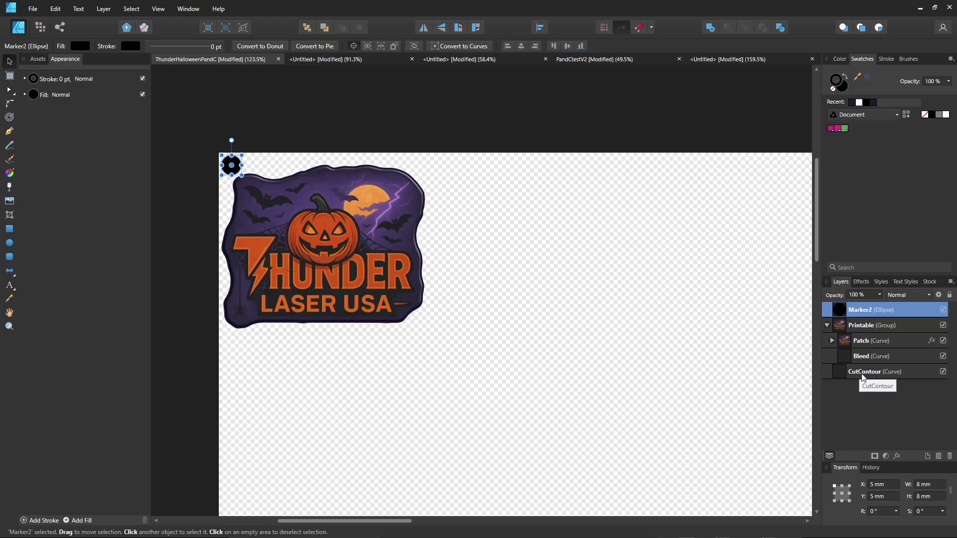
pyautogui.click(864, 324)
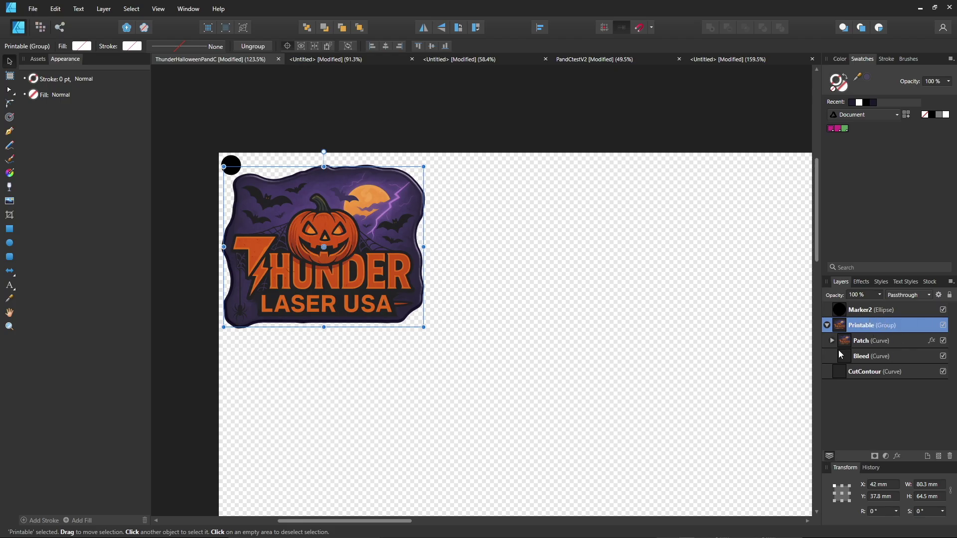
pyautogui.click(872, 373)
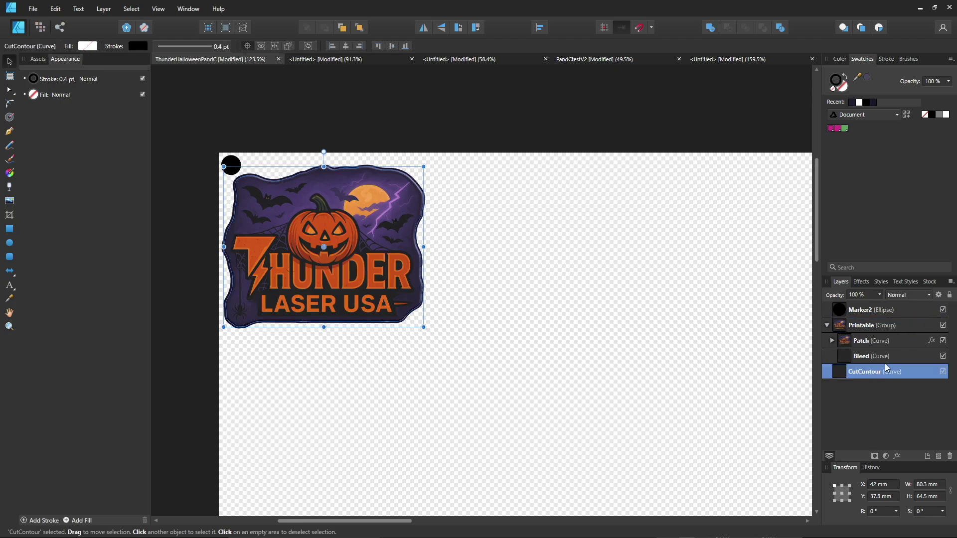
pyautogui.click(943, 325)
pyautogui.click(942, 310)
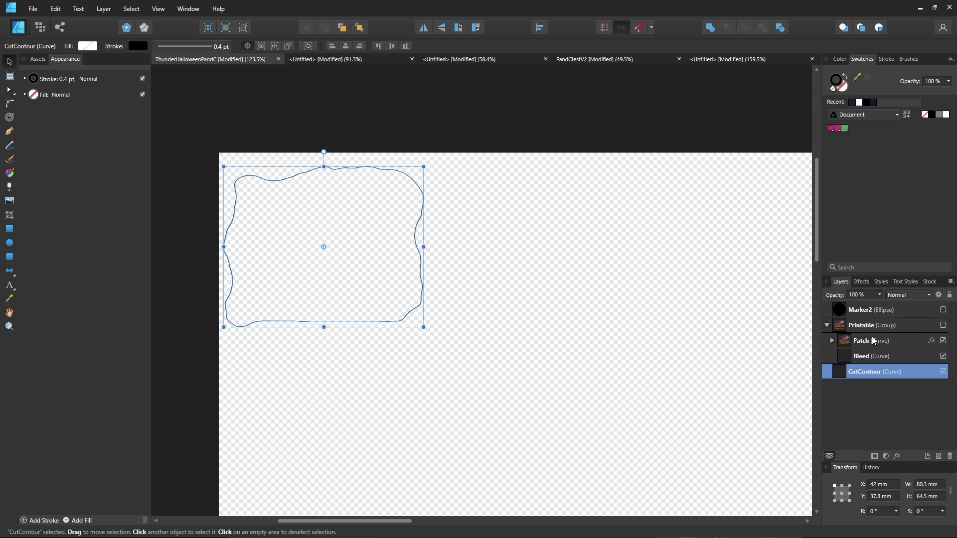
pyautogui.click(943, 325)
pyautogui.click(943, 310)
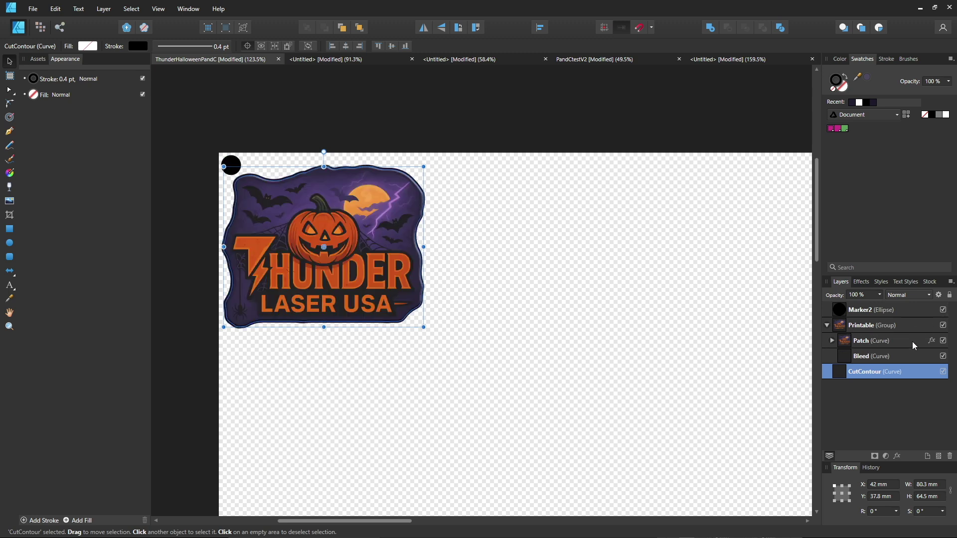
pyautogui.click(862, 342)
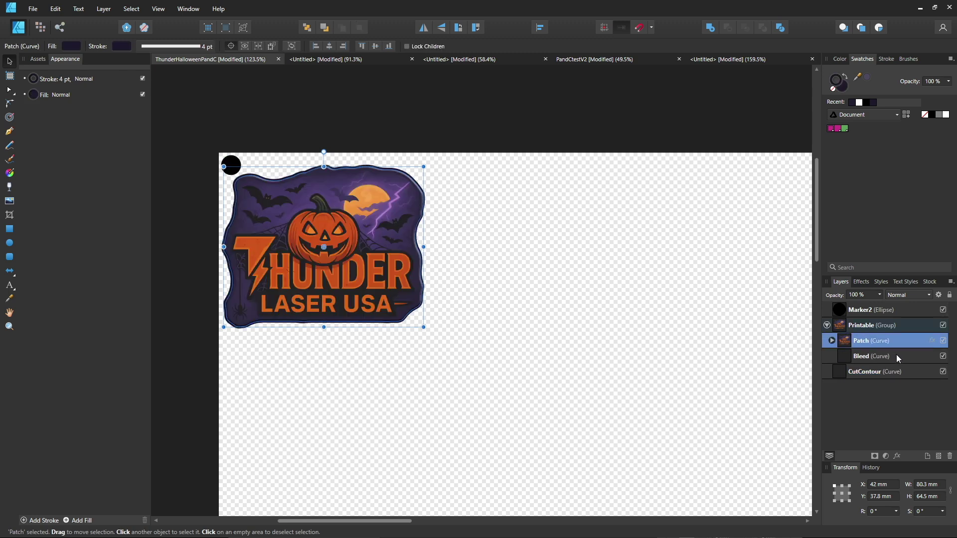
pyautogui.click(873, 357)
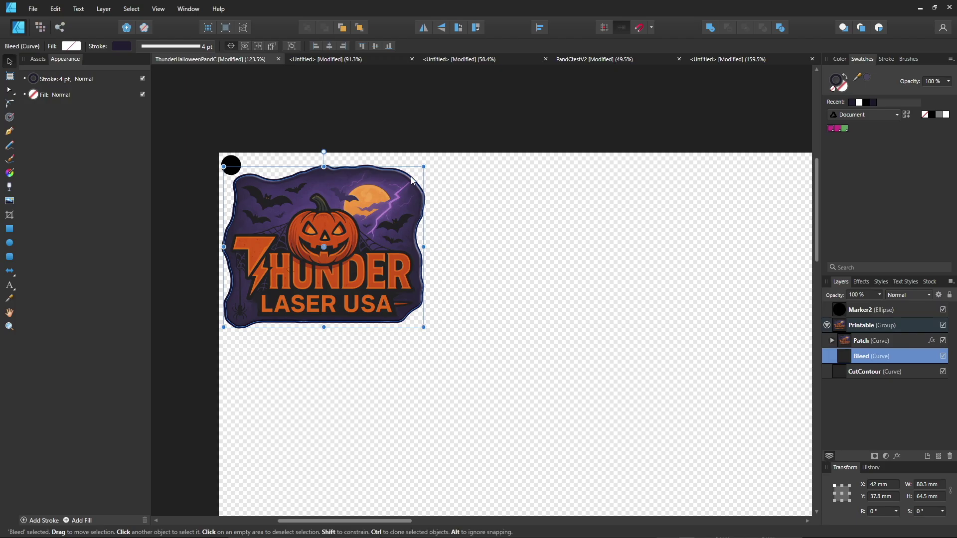
# Adjust the view around the patch and deselect the Bleed curve
pyautogui.scroll(5, 414, 178)
pyautogui.scroll(2, 424, 206)
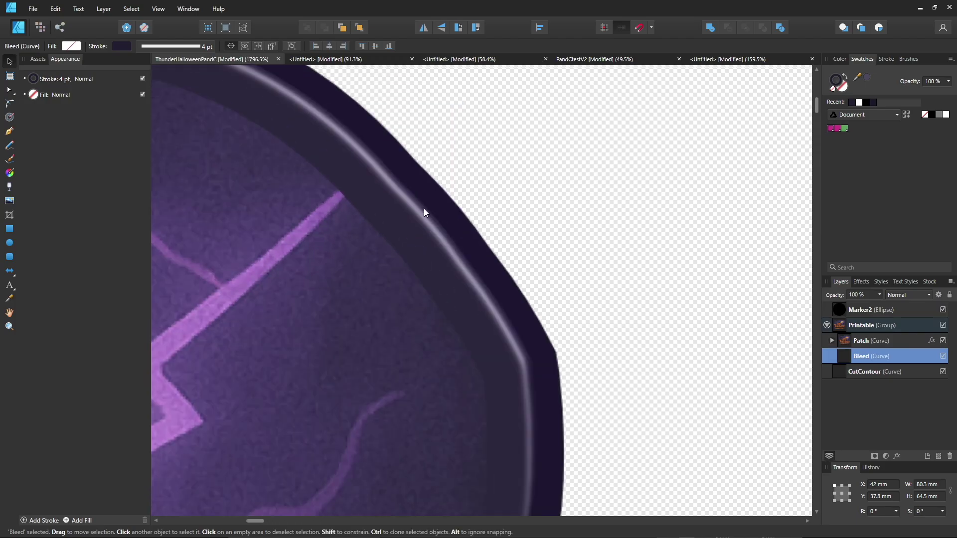
pyautogui.scroll(2, 459, 254)
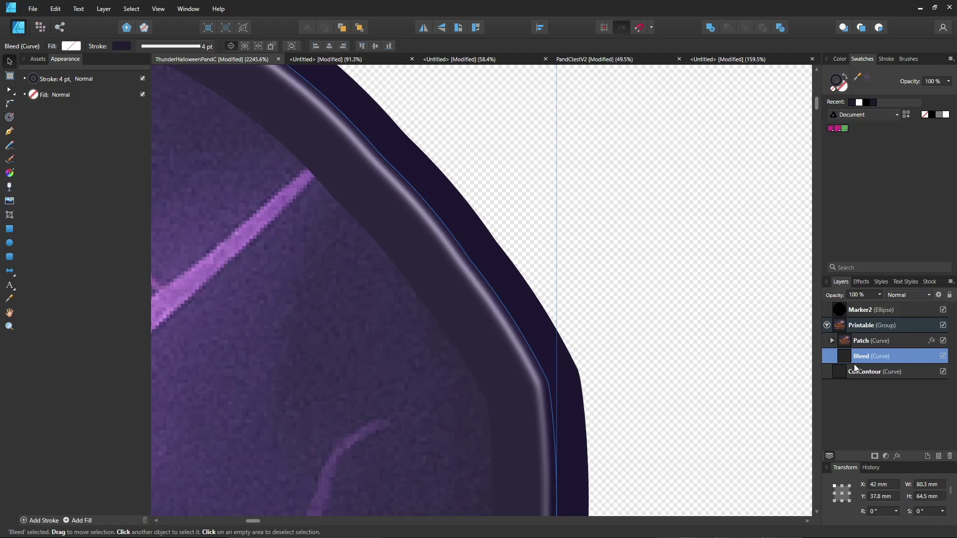
pyautogui.scroll(-10, 658, 266)
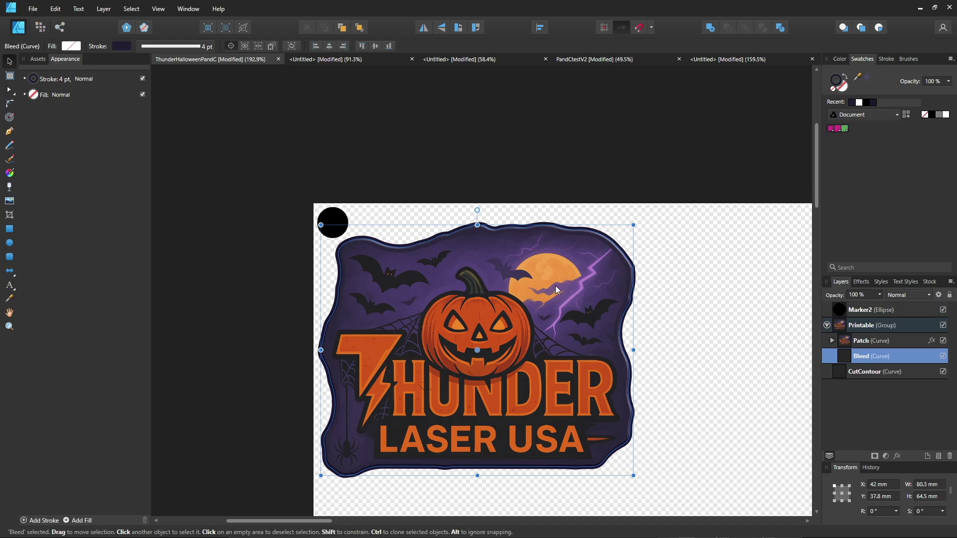
pyautogui.scroll(-3, 666, 289)
pyautogui.moveTo(613, 274); pyautogui.dragTo(465, 248)
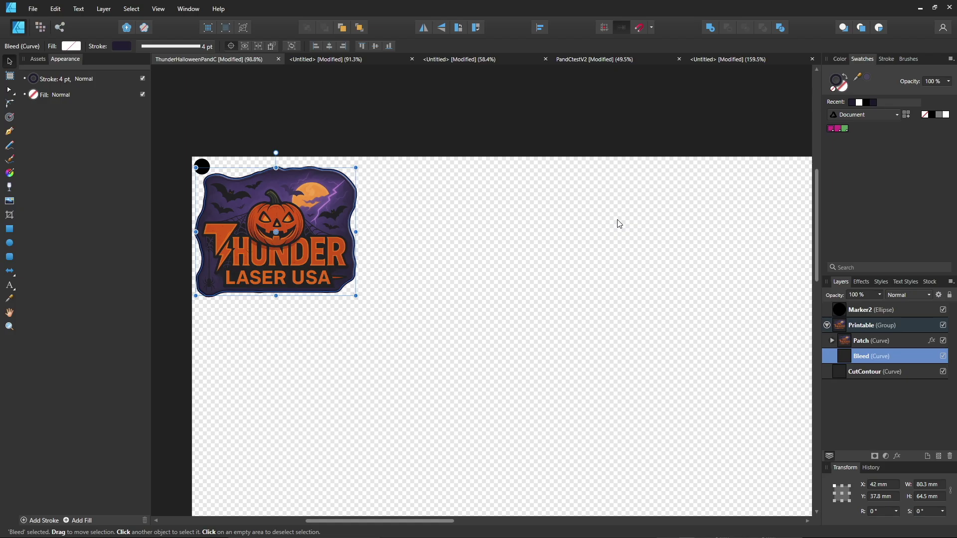
pyautogui.click(440, 149)
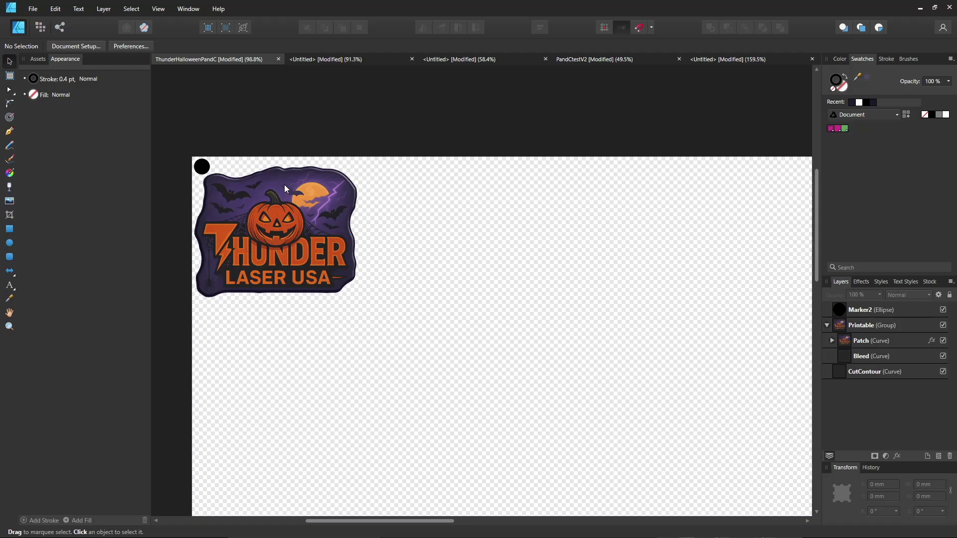
pyautogui.scroll(-2, 369, 193)
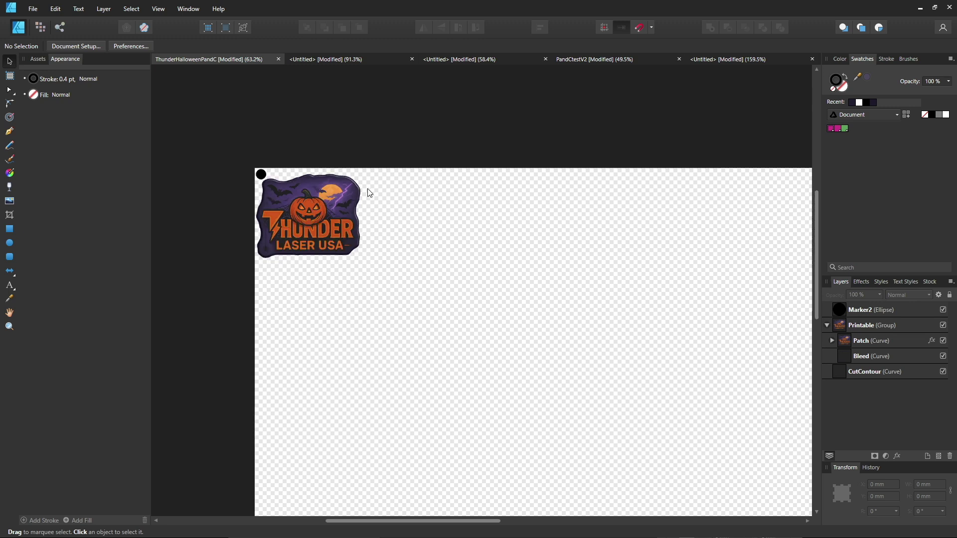
pyautogui.scroll(2, 381, 203)
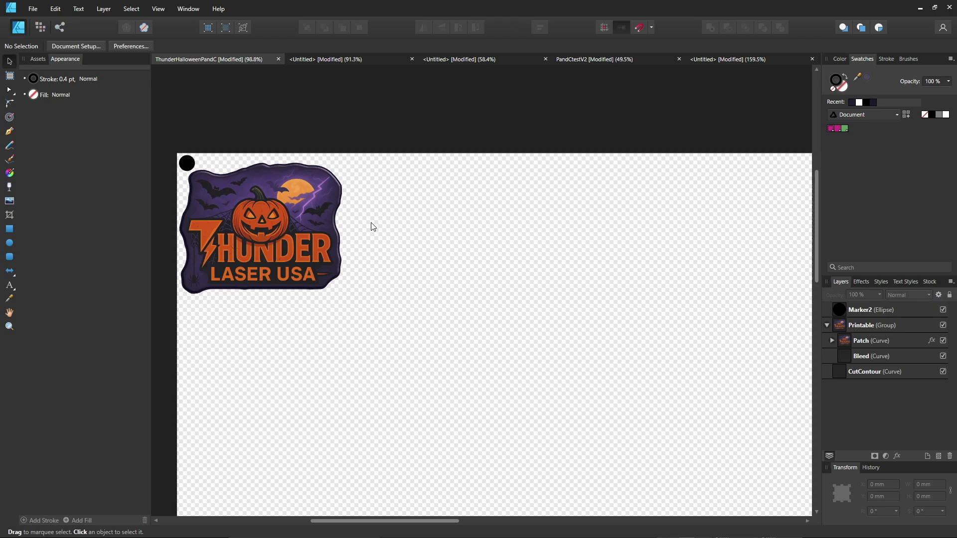
# Try duplicating the Printable group alone, then undo that extra copy
pyautogui.click(880, 324)
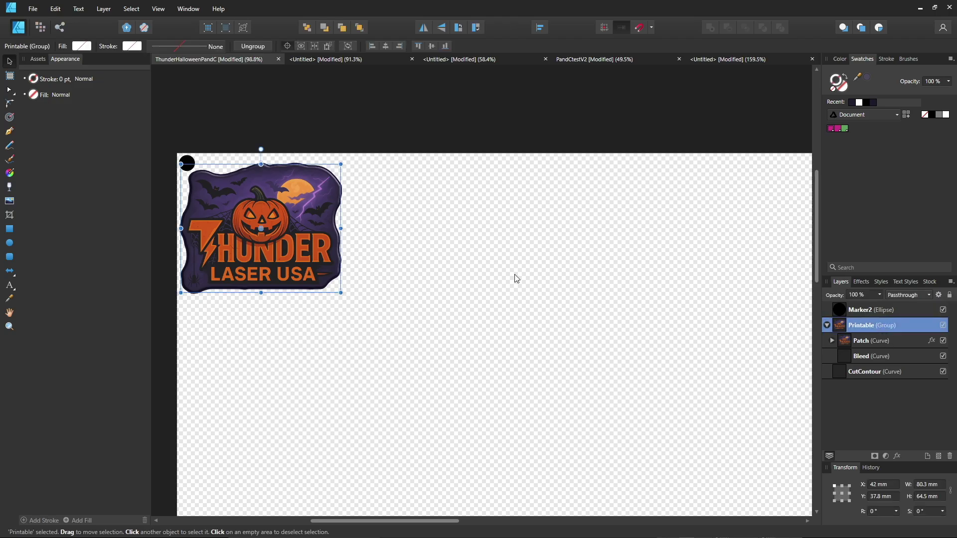
pyautogui.hotkey('ctrl', 'j')
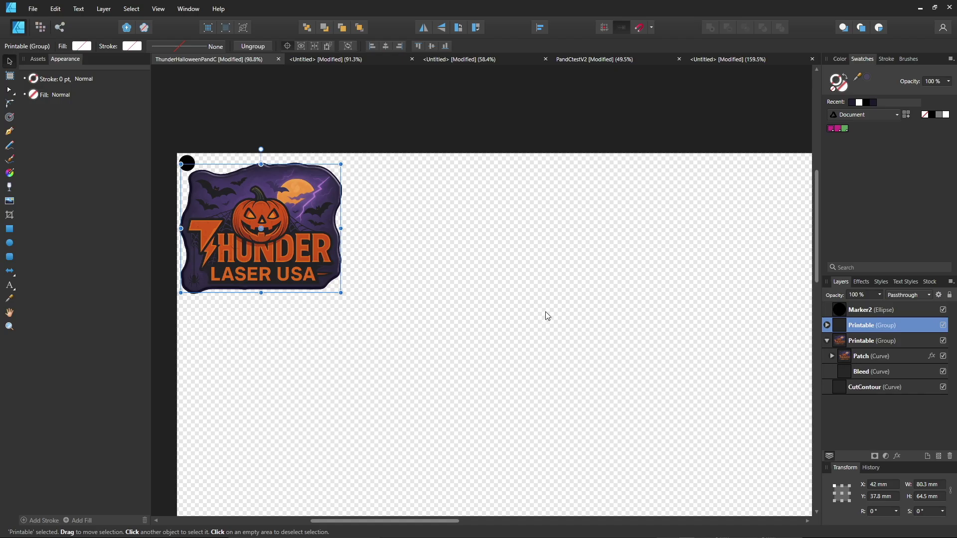
pyautogui.click(896, 484)
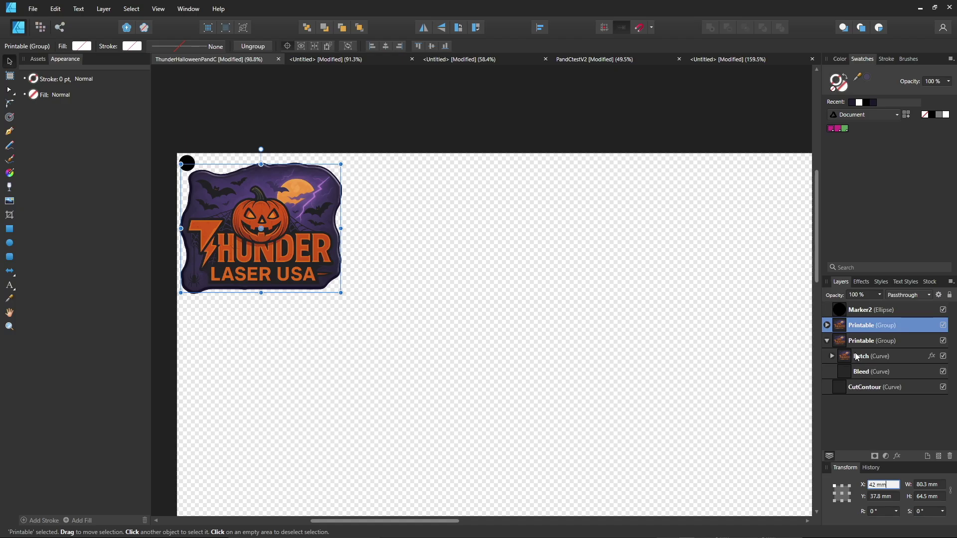
pyautogui.click(562, 293)
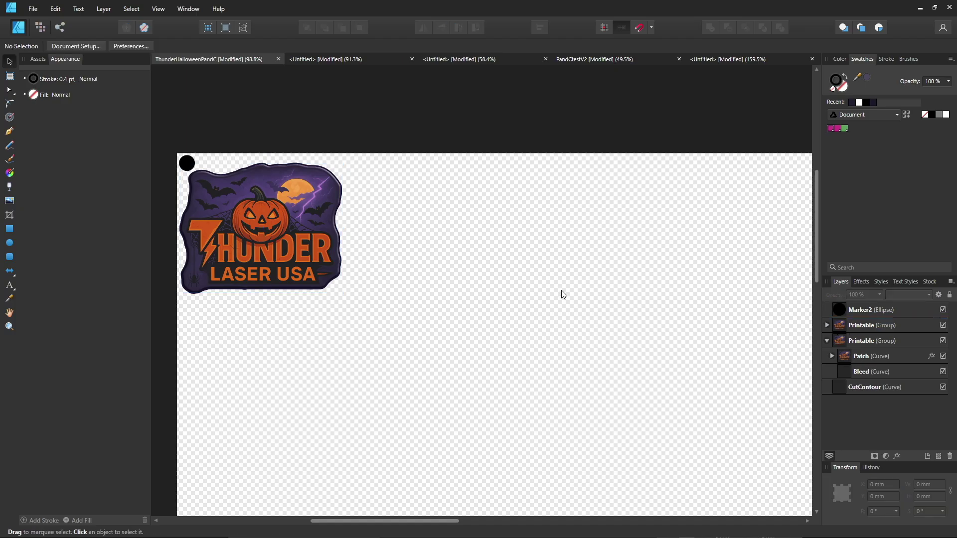
pyautogui.hotkey('ctrl', 'z')
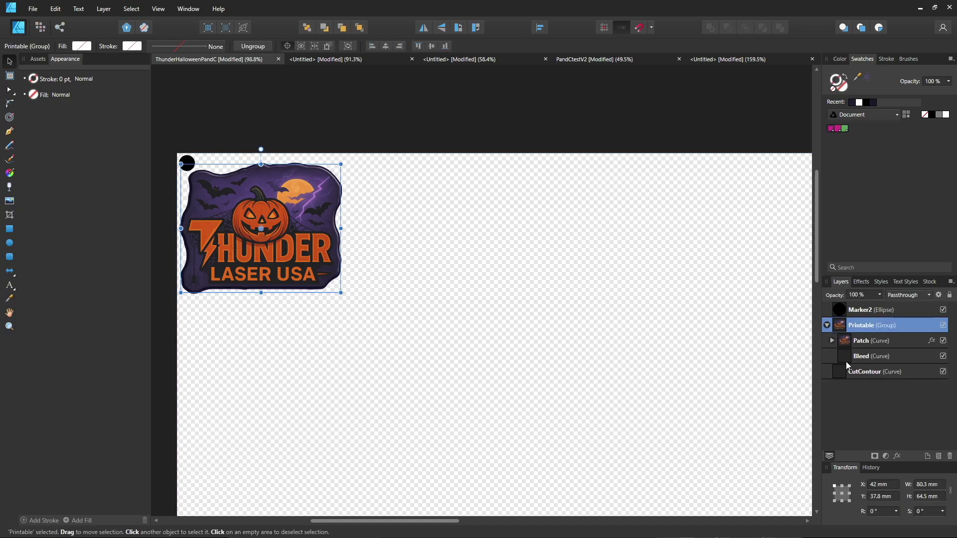
# Duplicate the Printable group with its CutContour and move the copy +85 mm in X
pyautogui.click(831, 341)
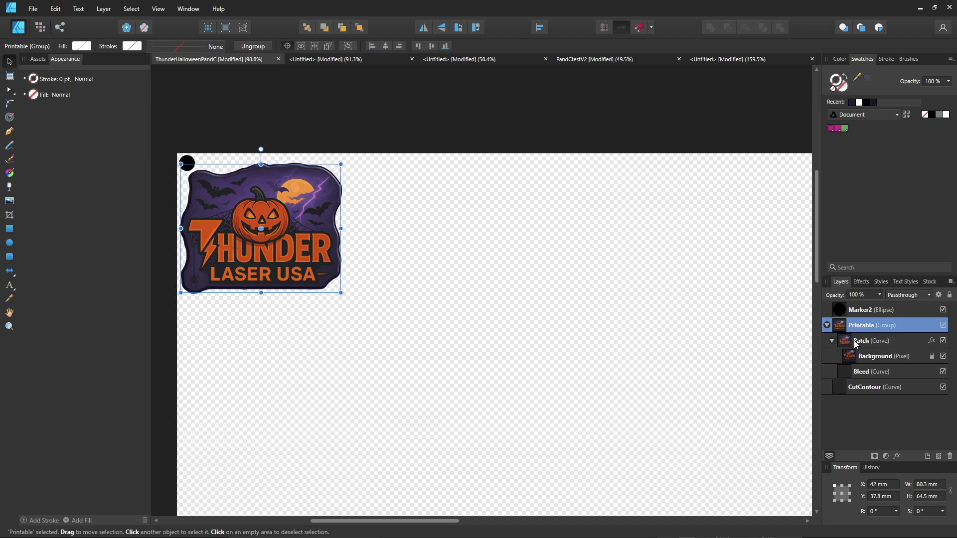
pyautogui.click(832, 340)
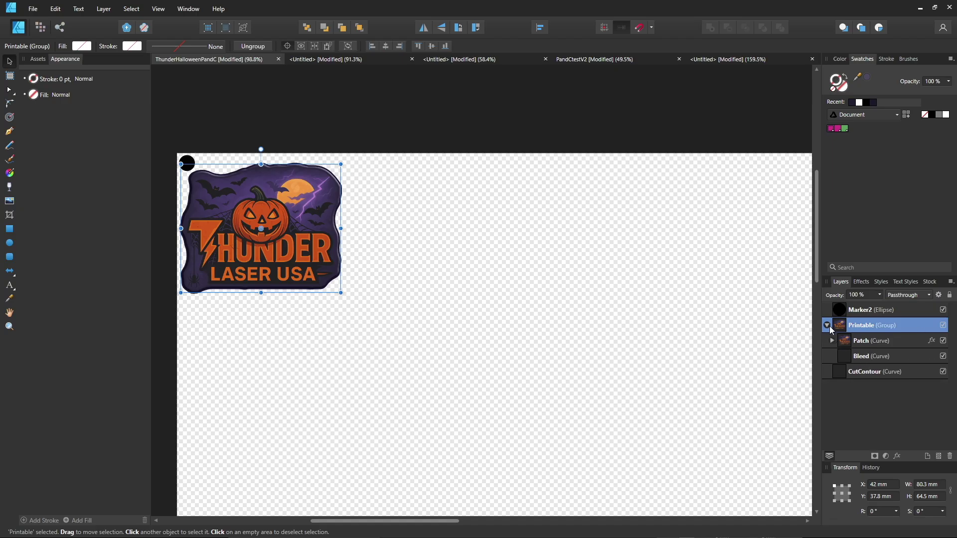
pyautogui.click(826, 324)
pyautogui.keyDown('shift'); pyautogui.click(855, 344); pyautogui.keyUp('shift')
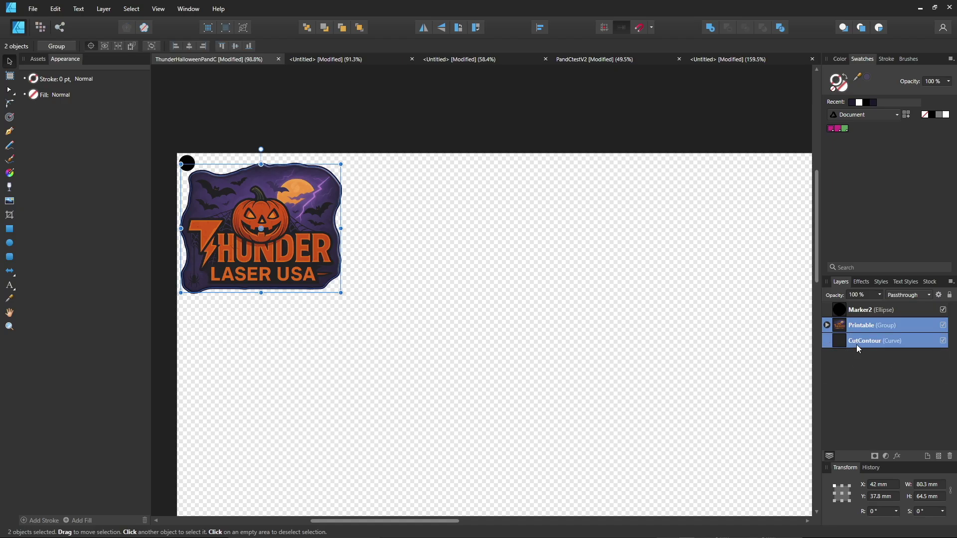
pyautogui.hotkey('ctrl', 'j')
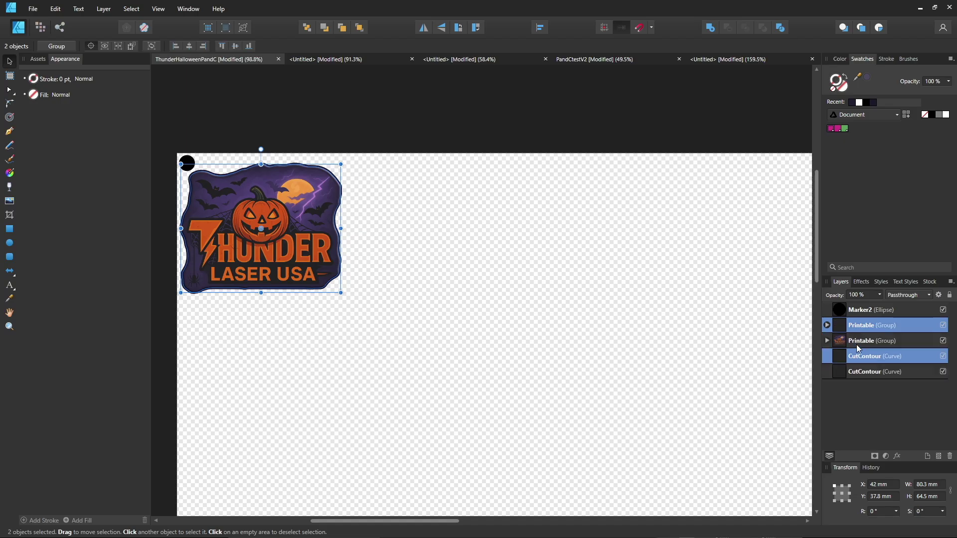
pyautogui.click(893, 485)
pyautogui.write('+85')
pyautogui.press('Return')
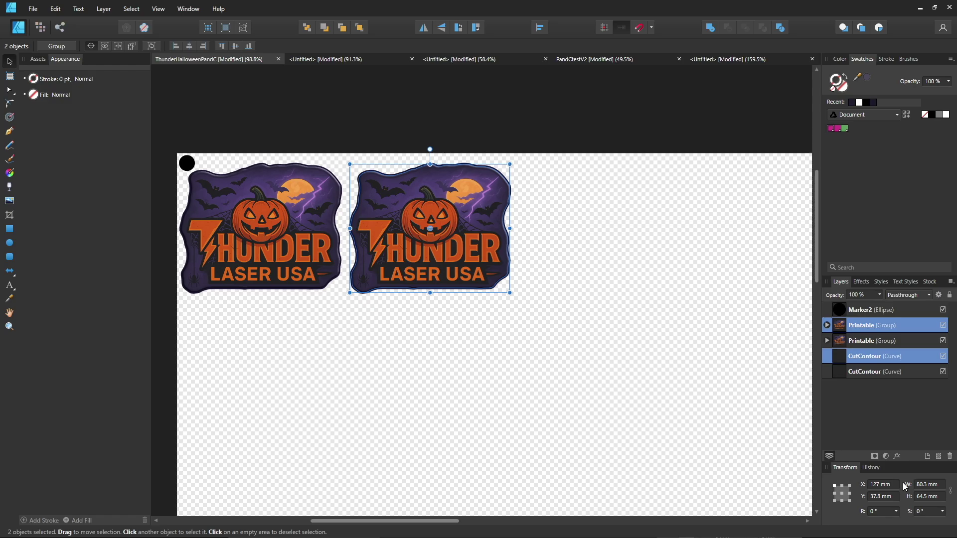
# Repeat the 85 mm offset duplicate until five patches sit in a row, the last at X 381.9 mm
pyautogui.hotkey('ctrl', 'j')
pyautogui.hotkey('ctrl', 'j')
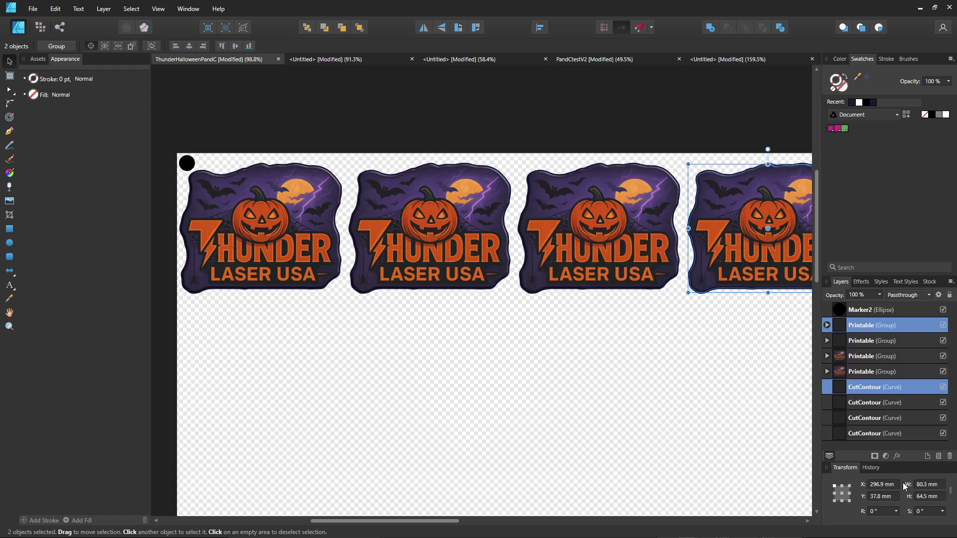
pyautogui.scroll(-3, 389, 357)
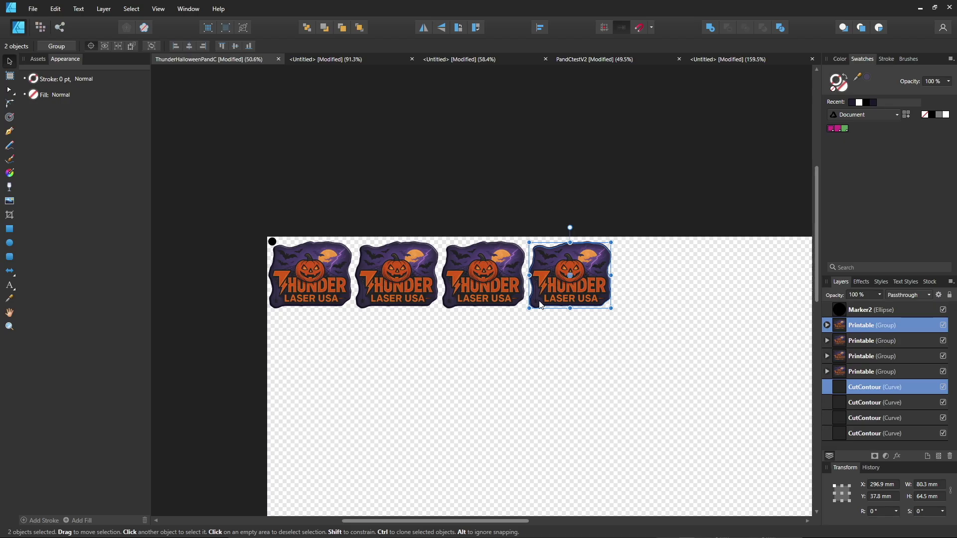
pyautogui.hotkey('ctrl', 'j')
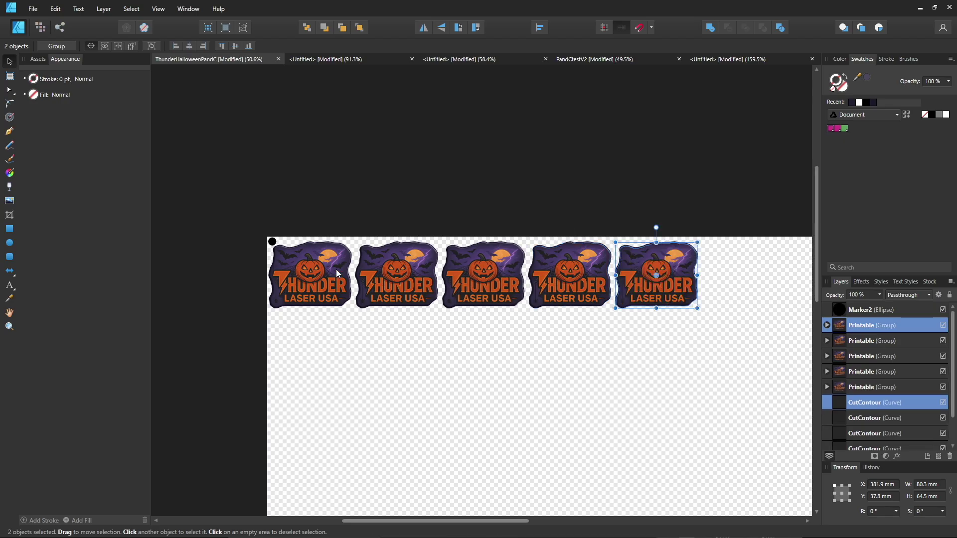
# Duplicate the Marker2 dot and shift the copy to X 425 mm (+400, +30, −10)
pyautogui.click(719, 308)
pyautogui.moveTo(243, 217); pyautogui.dragTo(298, 256)
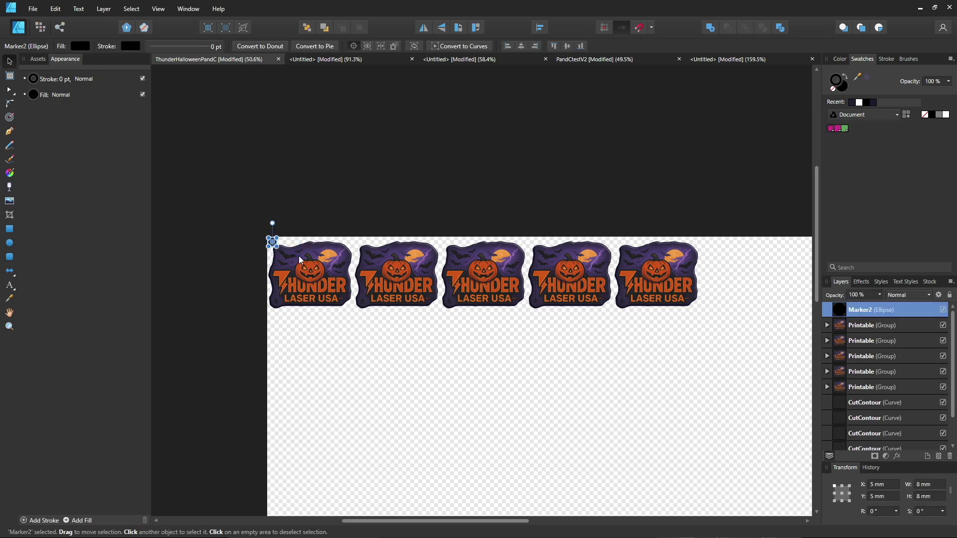
pyautogui.hotkey('ctrl', 'j')
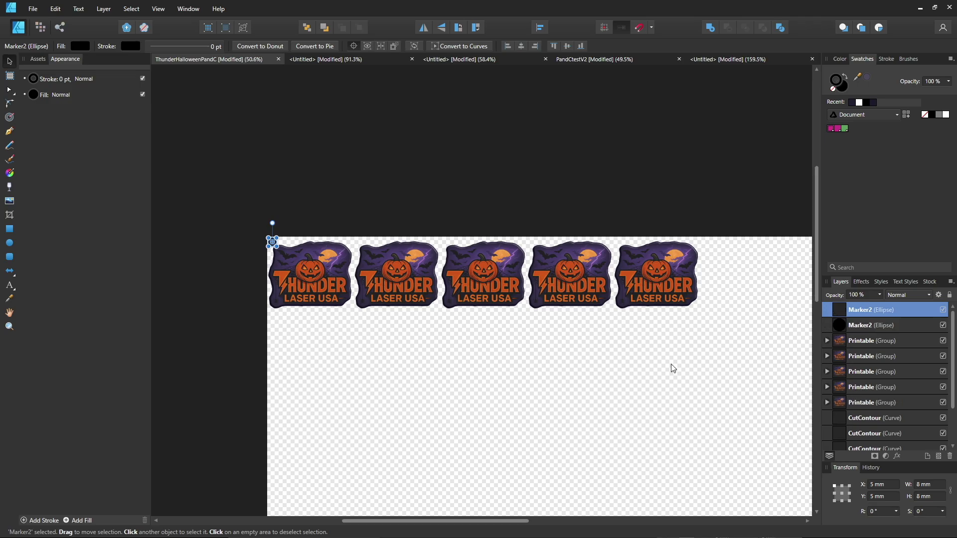
pyautogui.click(892, 484)
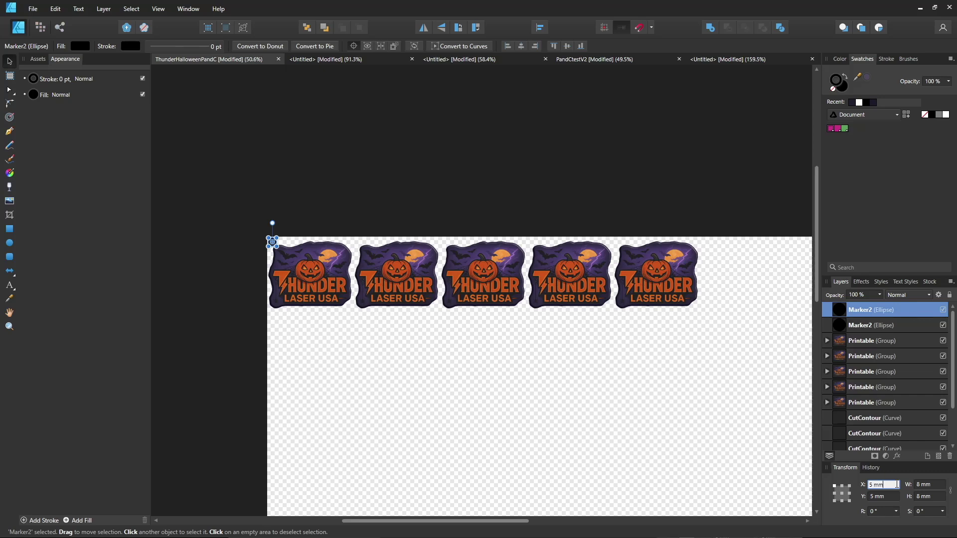
pyautogui.write('+400')
pyautogui.press('Return')
pyautogui.click(895, 485)
pyautogui.write('+30')
pyautogui.press('Return')
pyautogui.click(895, 486)
pyautogui.write('-10')
pyautogui.press('Return')
# Set the new dot's Y to 65 mm and add the first marker to the selection
pyautogui.click(890, 496)
pyautogui.write('65')
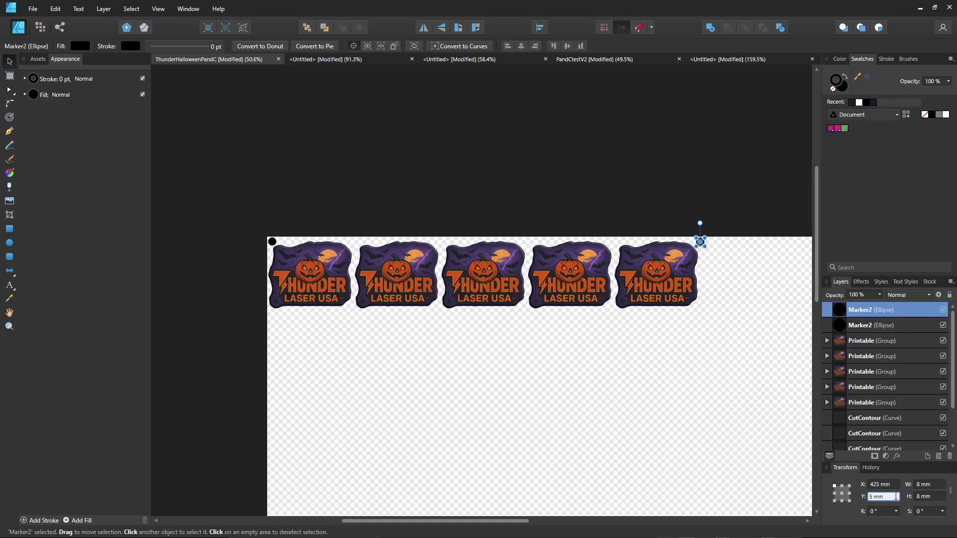
pyautogui.press('Return')
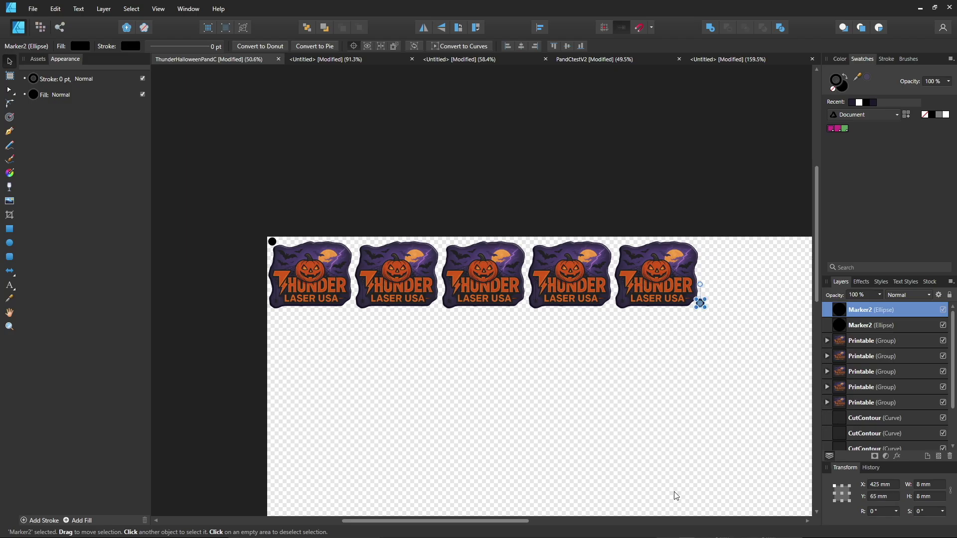
pyautogui.keyDown('shift'); pyautogui.click(272, 242); pyautogui.keyUp('shift')
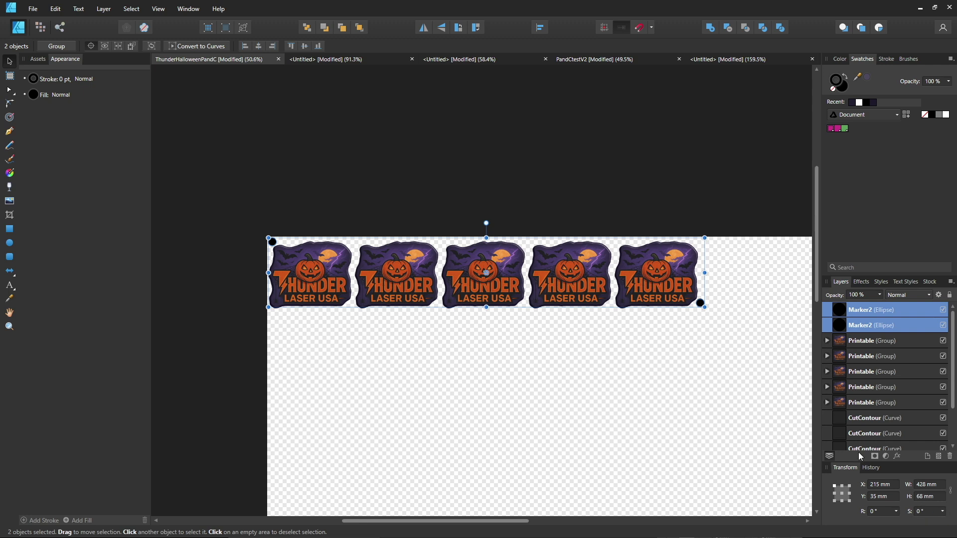
# Marquee-select the five stickers and both marker dots and group them into one 428 × 69 mm group
pyautogui.click(724, 391)
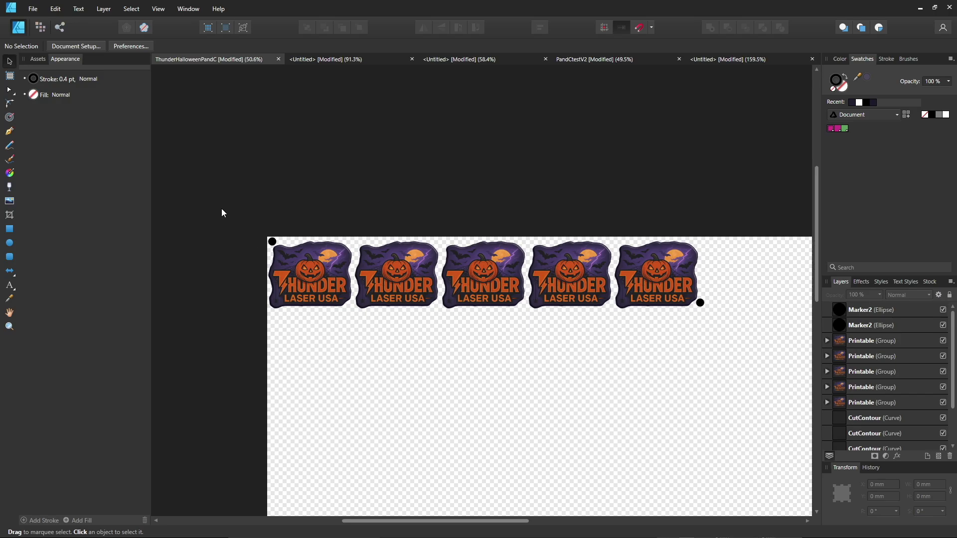
pyautogui.moveTo(221, 209); pyautogui.dragTo(753, 350)
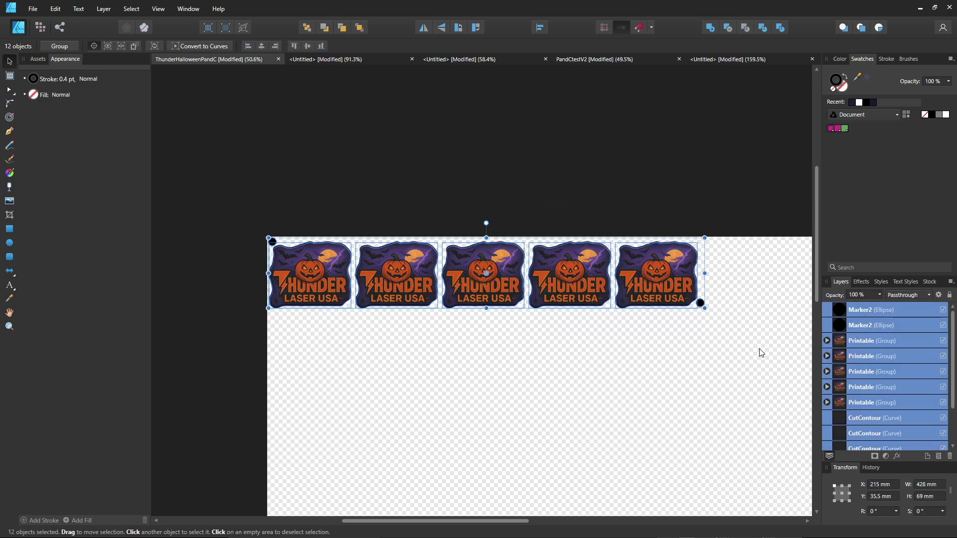
pyautogui.hotkey('ctrl', 'g')
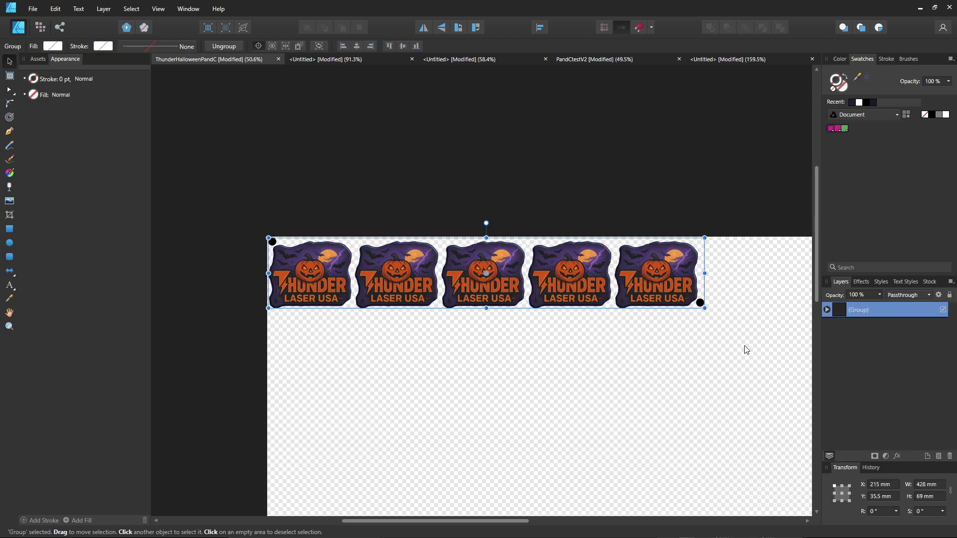
pyautogui.click(705, 369)
pyautogui.click(342, 261)
# Duplicate the sticker row twice, each copy 75 mm lower, the third row at Y 185.5 mm
pyautogui.hotkey('ctrl', 'j')
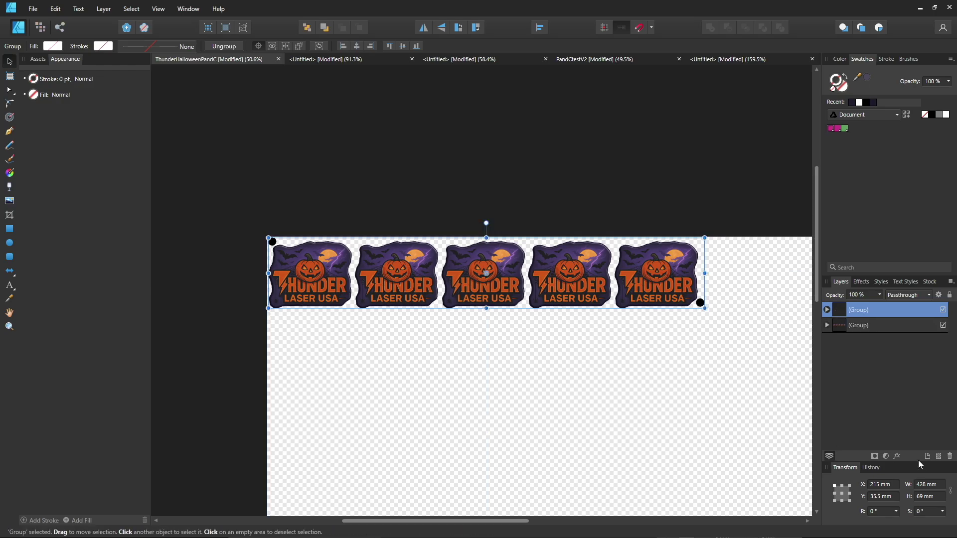
pyautogui.click(897, 497)
pyautogui.write('+75')
pyautogui.press('Return')
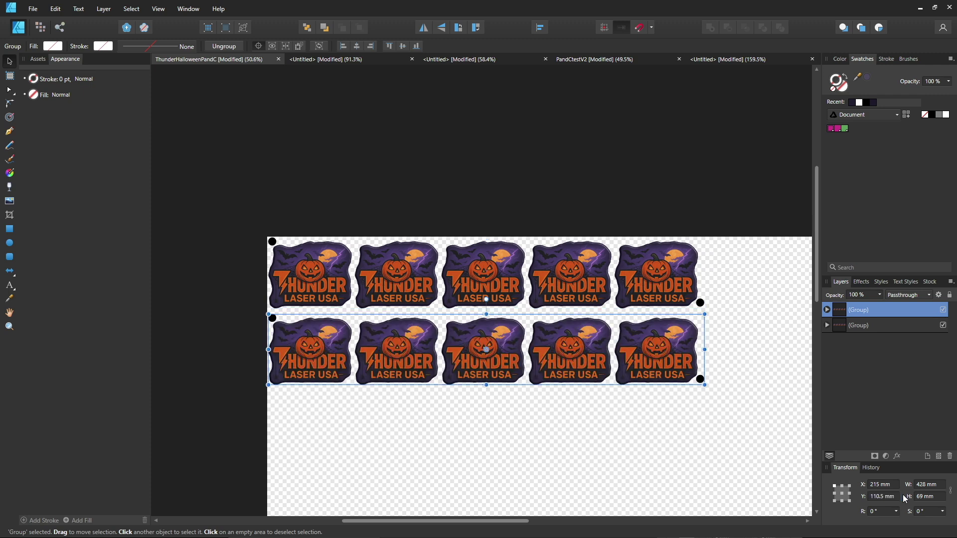
pyautogui.hotkey('ctrl', 'j')
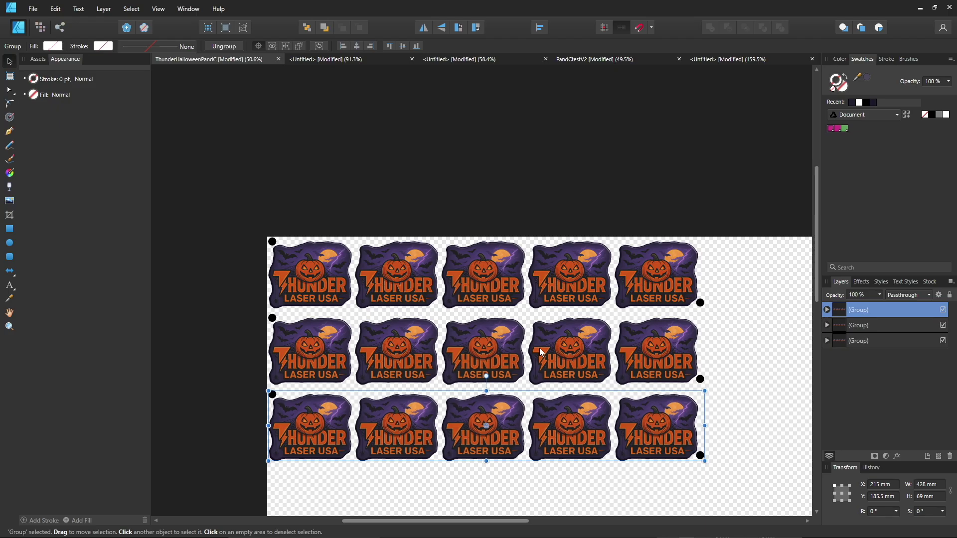
pyautogui.scroll(-3, 541, 352)
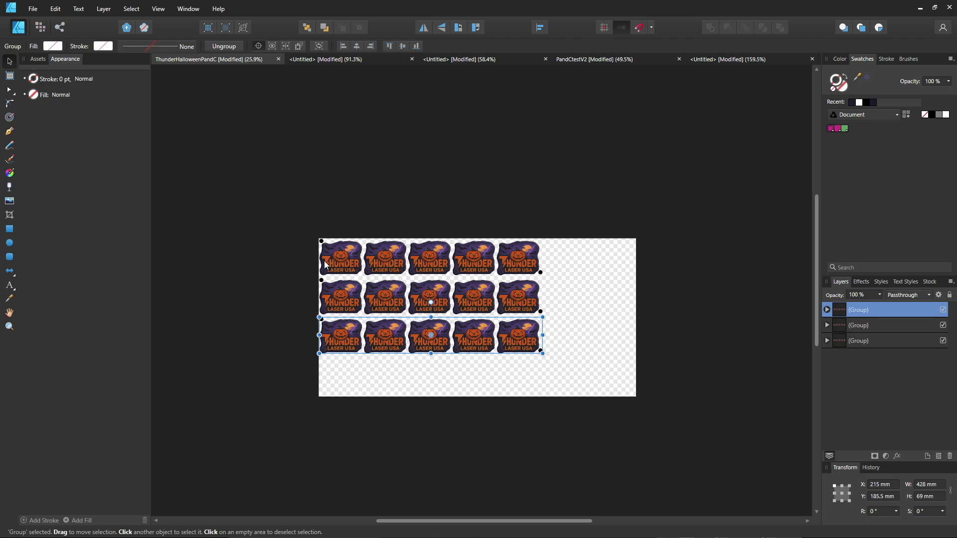
pyautogui.scroll(2, 416, 281)
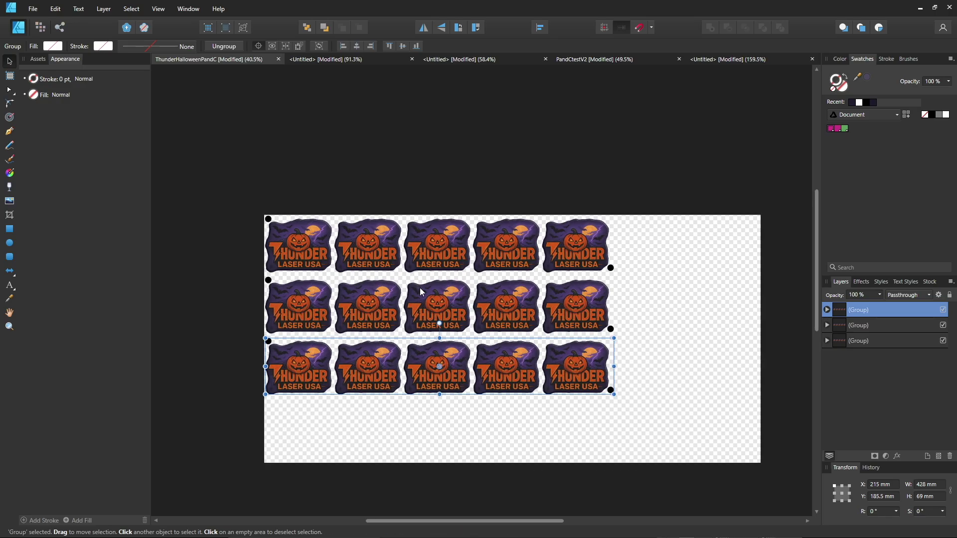
pyautogui.scroll(6, 611, 396)
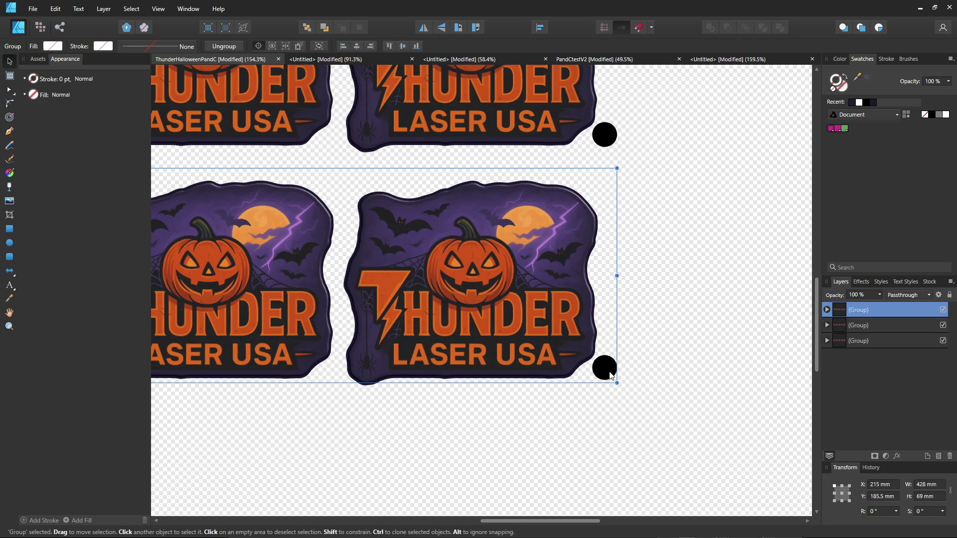
pyautogui.scroll(-8, 519, 354)
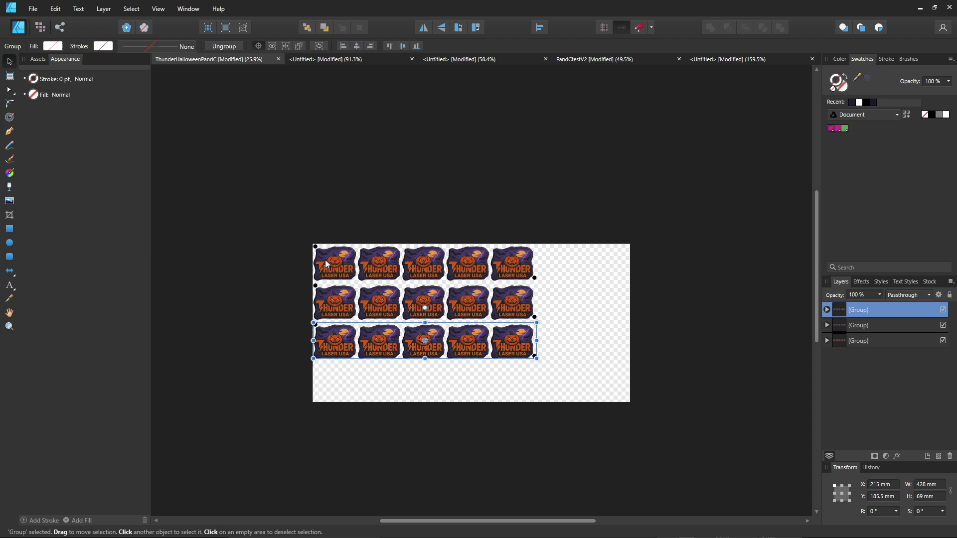
pyautogui.scroll(2, 342, 287)
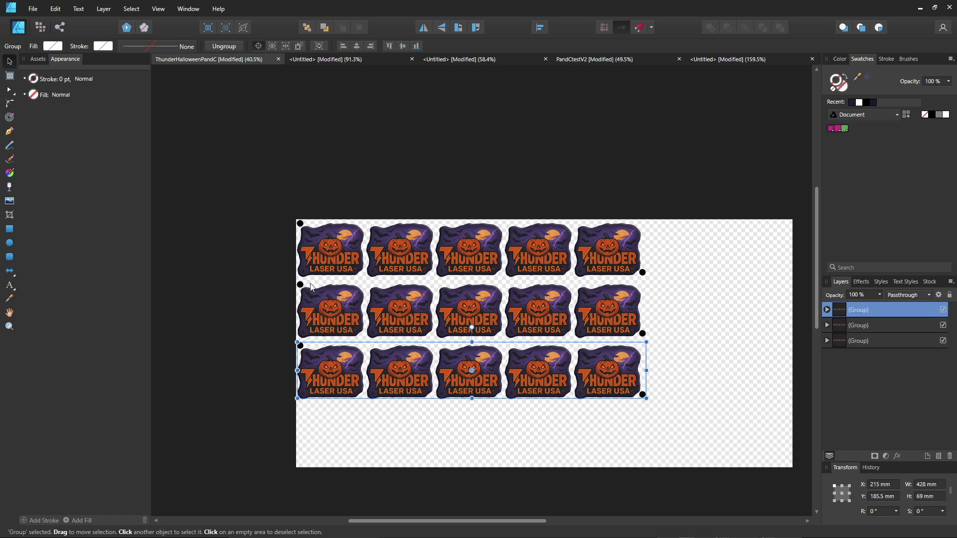
pyautogui.scroll(4, 312, 323)
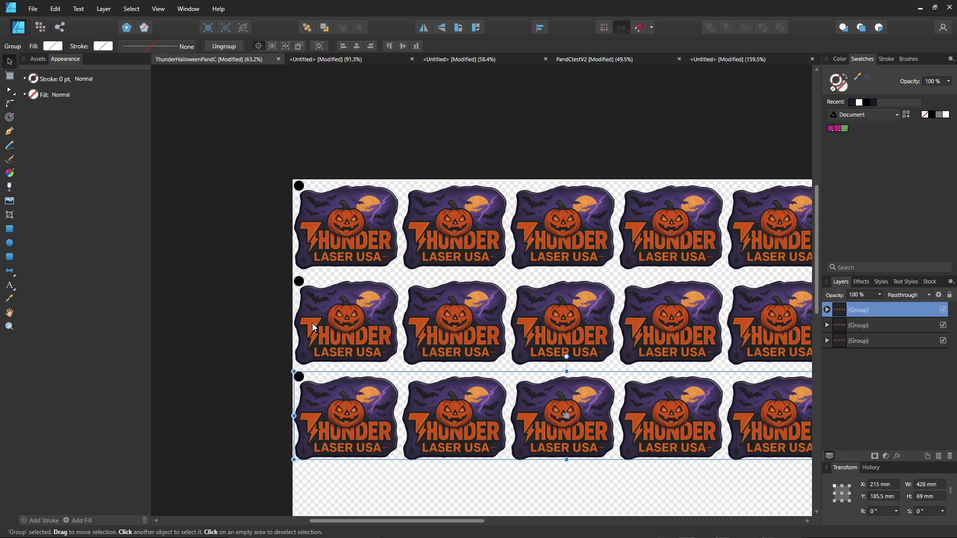
pyautogui.scroll(-6, 282, 316)
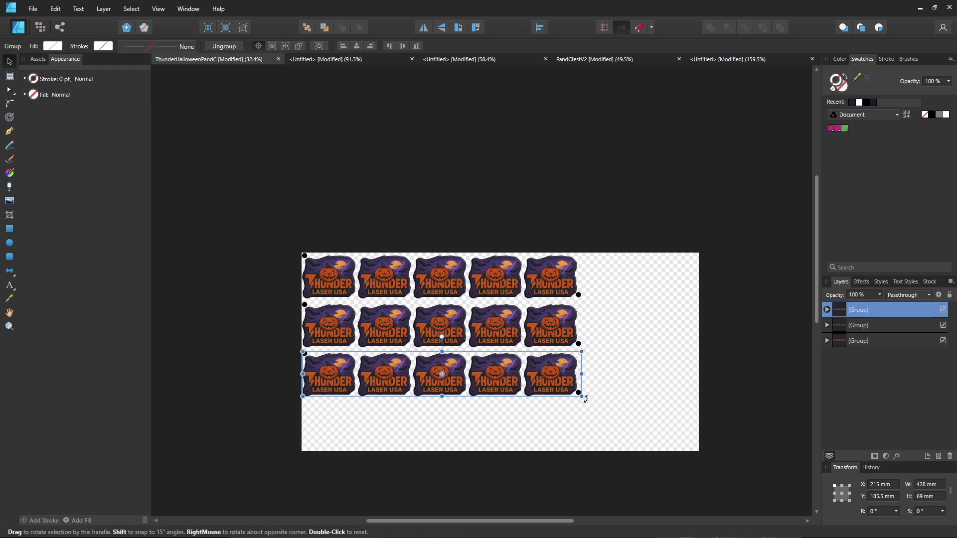
# Check a group's layer contents and a cut edge, then marquee-select all three sticker rows
pyautogui.click(607, 385)
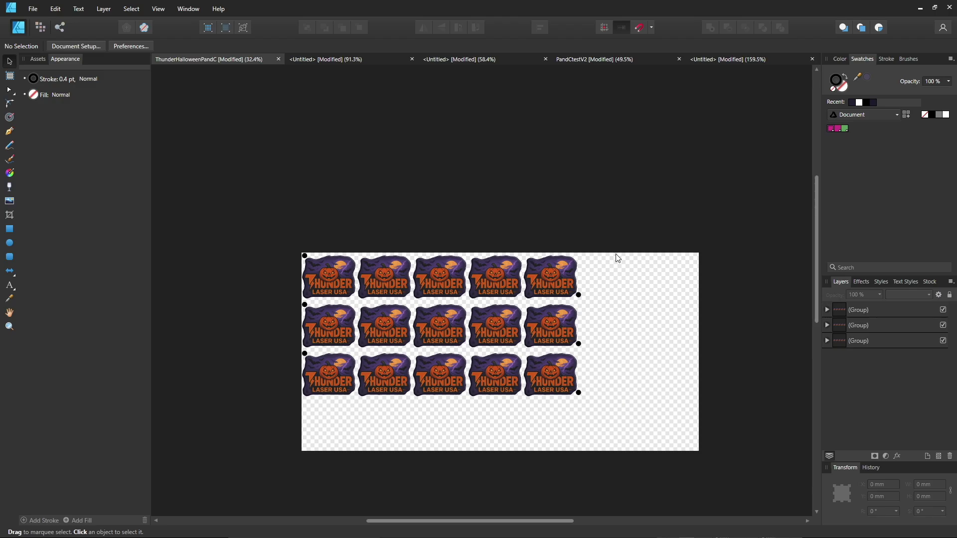
pyautogui.click(828, 311)
pyautogui.scroll(-2, 841, 377)
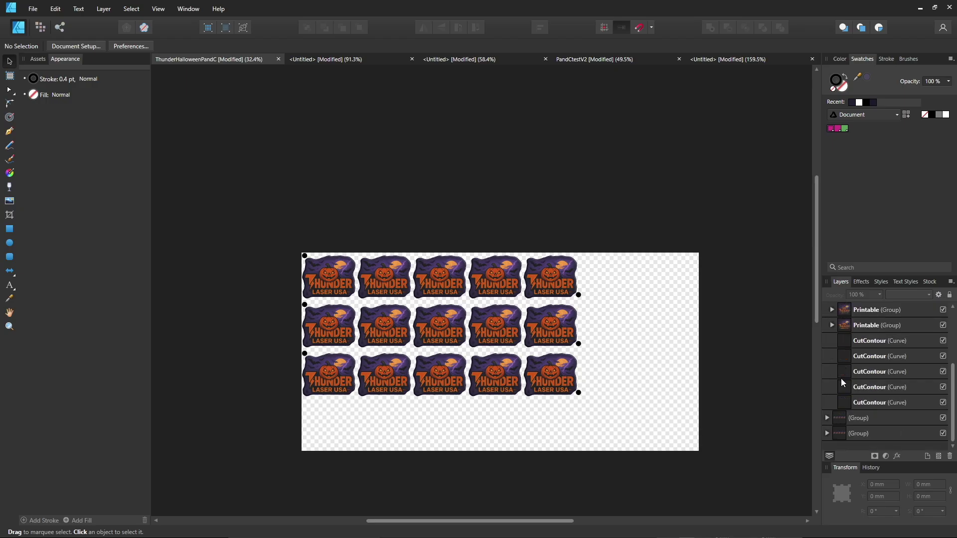
pyautogui.scroll(3, 573, 259)
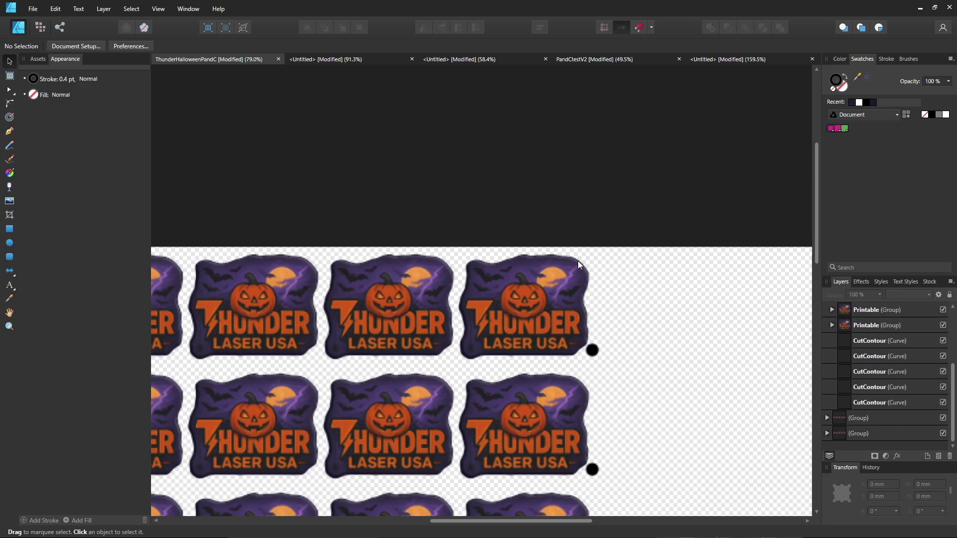
pyautogui.scroll(3, 582, 271)
pyautogui.scroll(4, 637, 293)
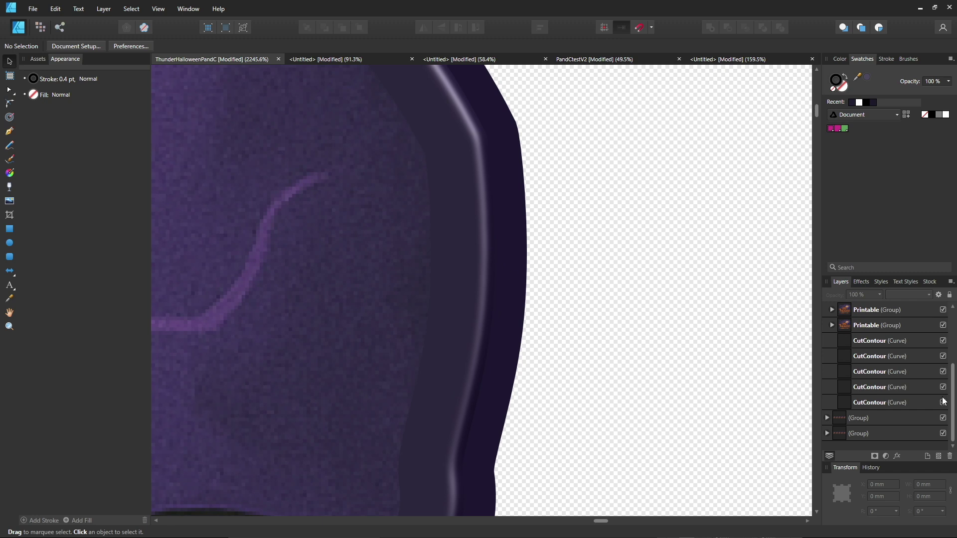
pyautogui.scroll(-15, 516, 298)
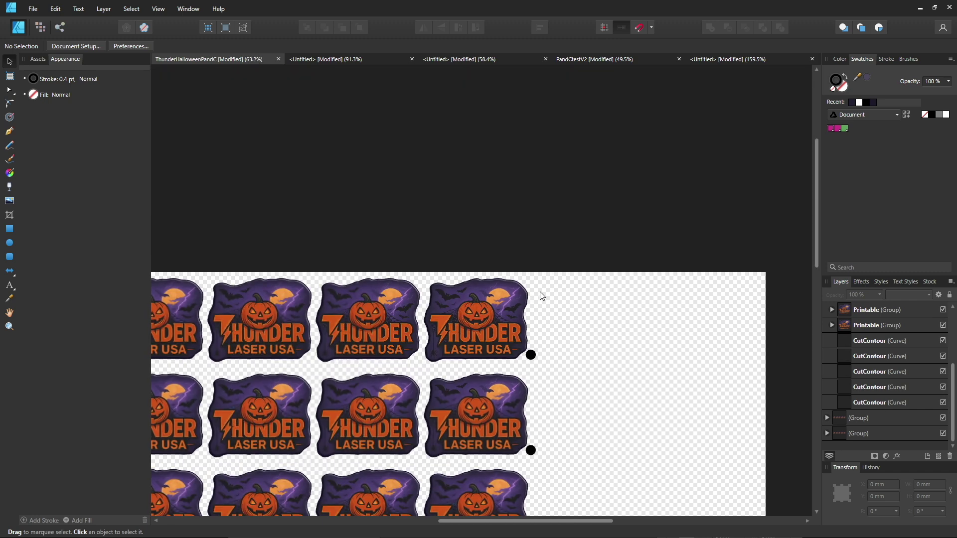
pyautogui.moveTo(264, 230); pyautogui.dragTo(623, 431)
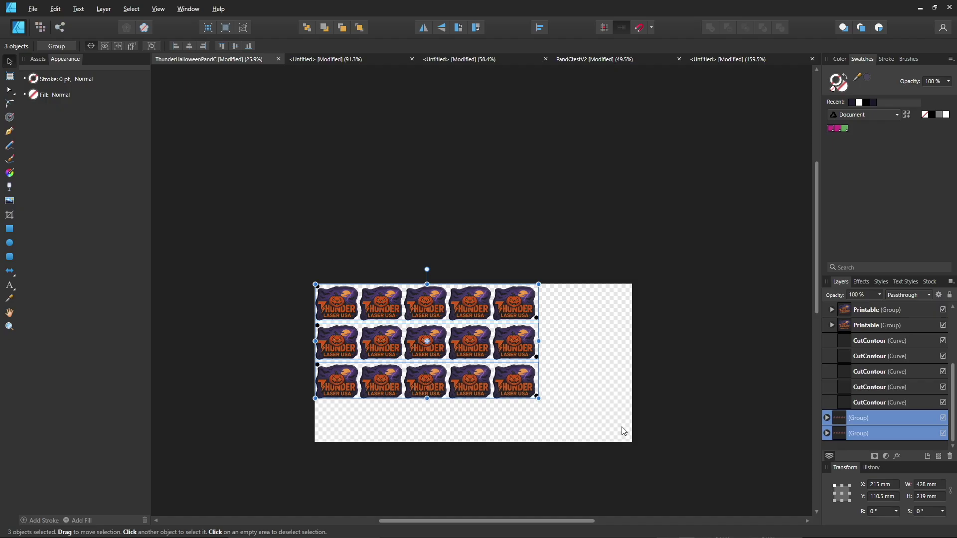
# Export the selected rows as a selection-only PDF, ThunderHalloweenPandC.pdf, in UVShared
pyautogui.hotkey('ctrl', 'alt', 'shift', 'w')
pyautogui.click(457, 187)
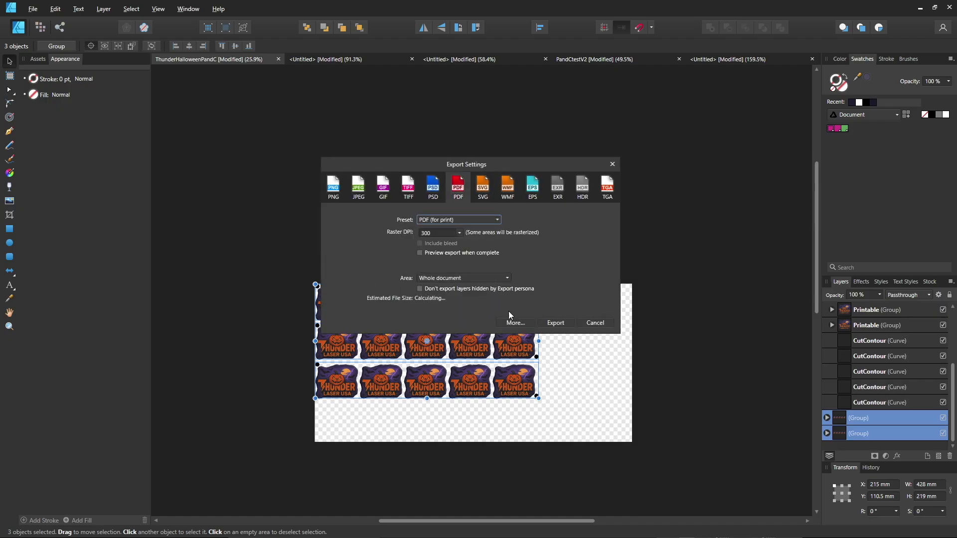
pyautogui.click(437, 278)
pyautogui.click(438, 312)
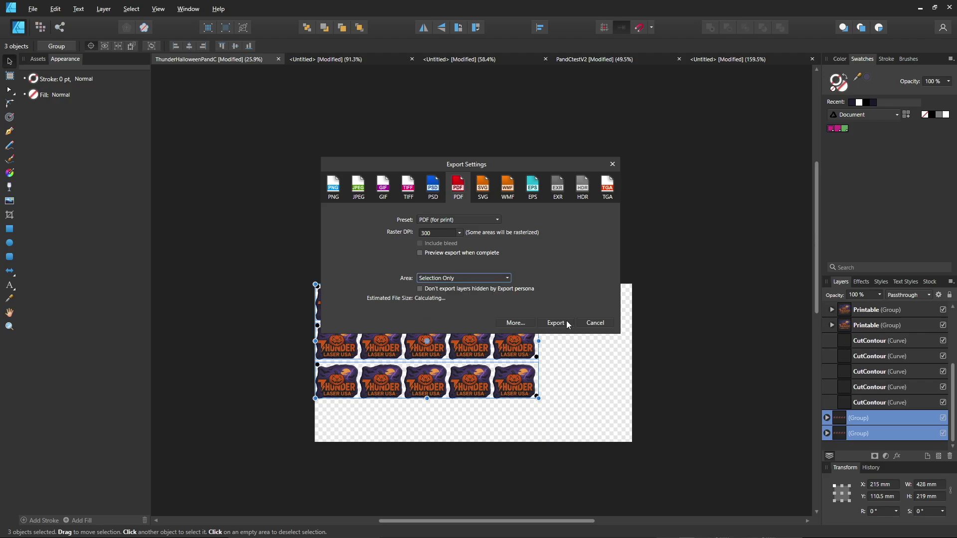
pyautogui.click(553, 321)
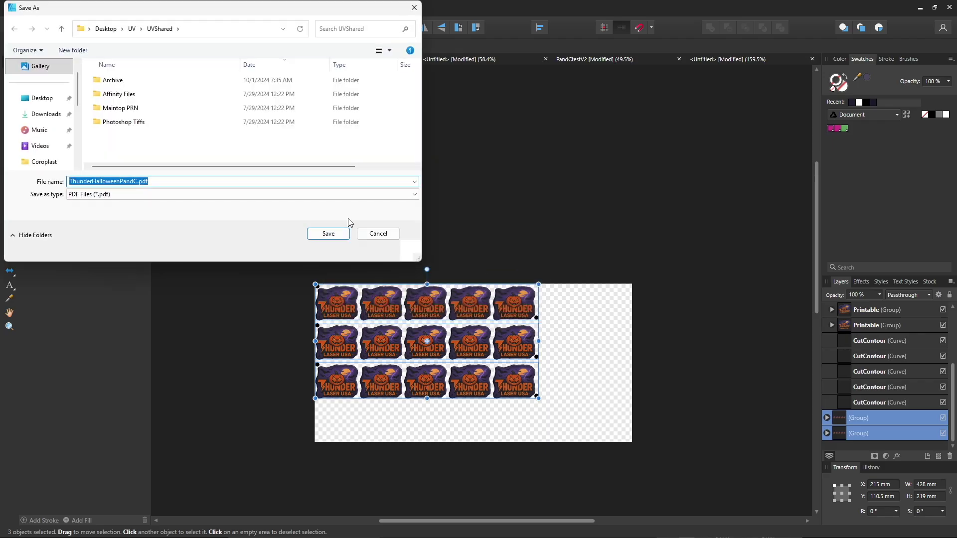
pyautogui.click(331, 234)
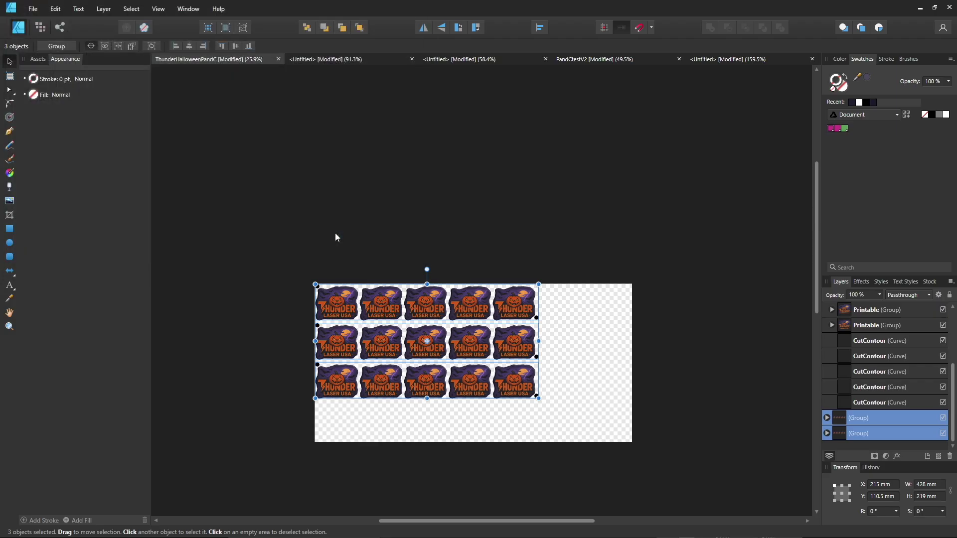
pyautogui.click(481, 239)
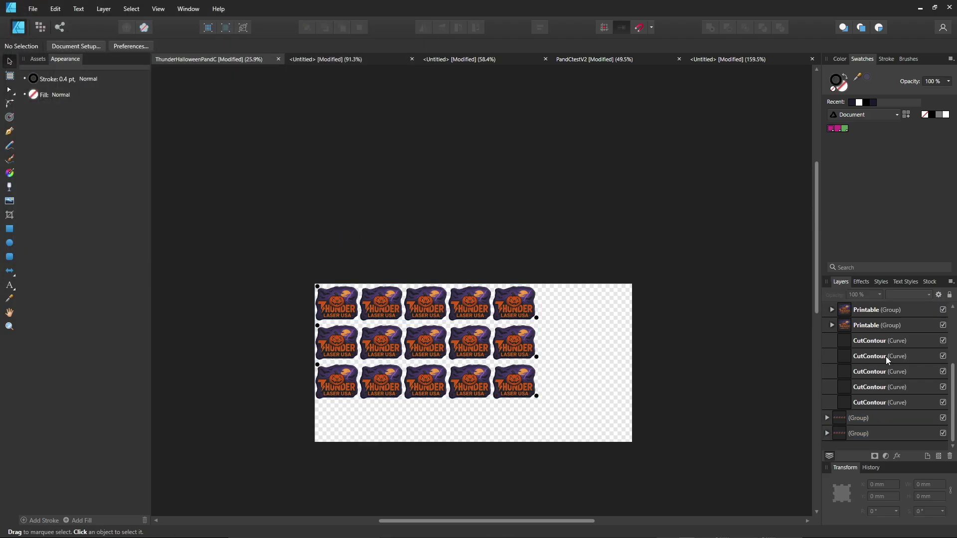
# Hide all five Printable sticker groups in the bottom row
pyautogui.scroll(3, 886, 357)
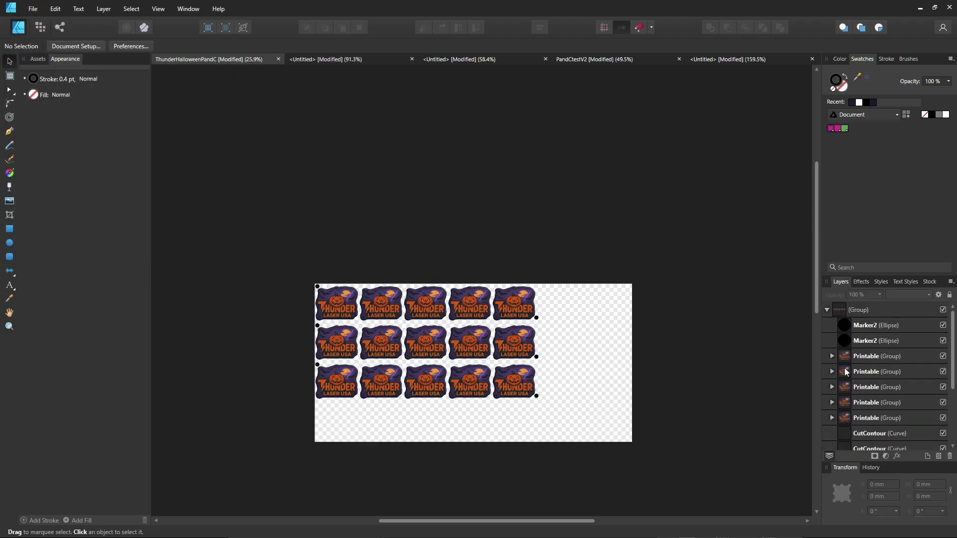
pyautogui.click(942, 356)
pyautogui.click(942, 371)
pyautogui.click(942, 386)
pyautogui.click(942, 402)
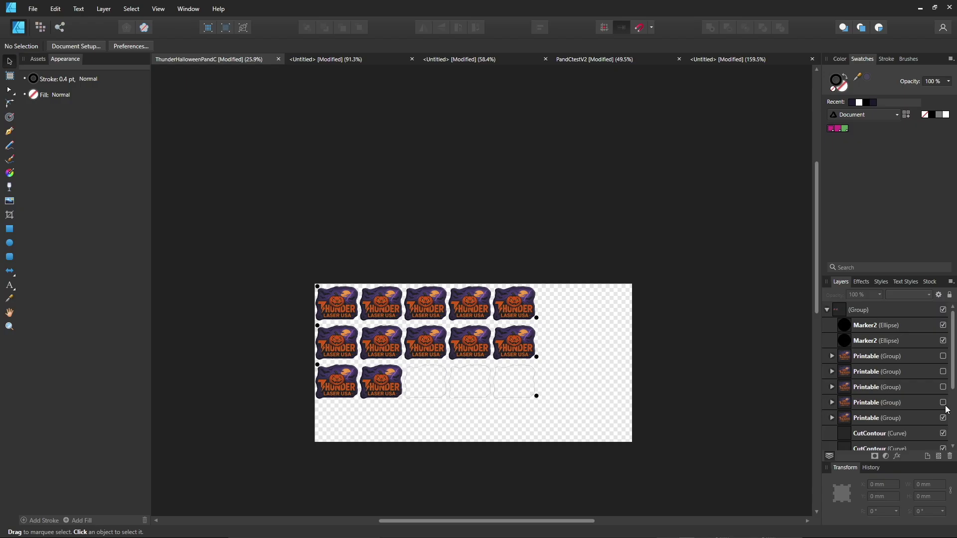
pyautogui.click(942, 418)
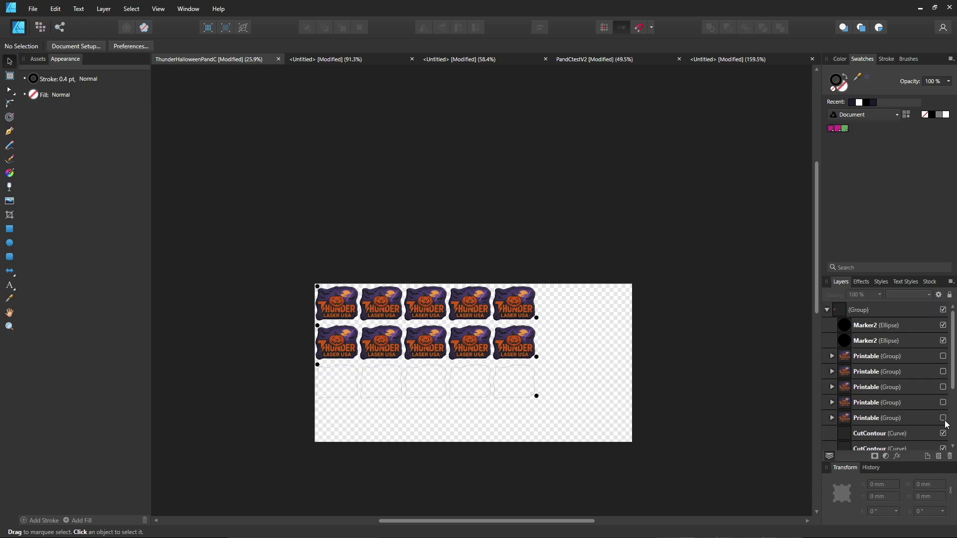
pyautogui.click(826, 312)
# Hide all five Printable sticker groups in the middle row
pyautogui.click(826, 325)
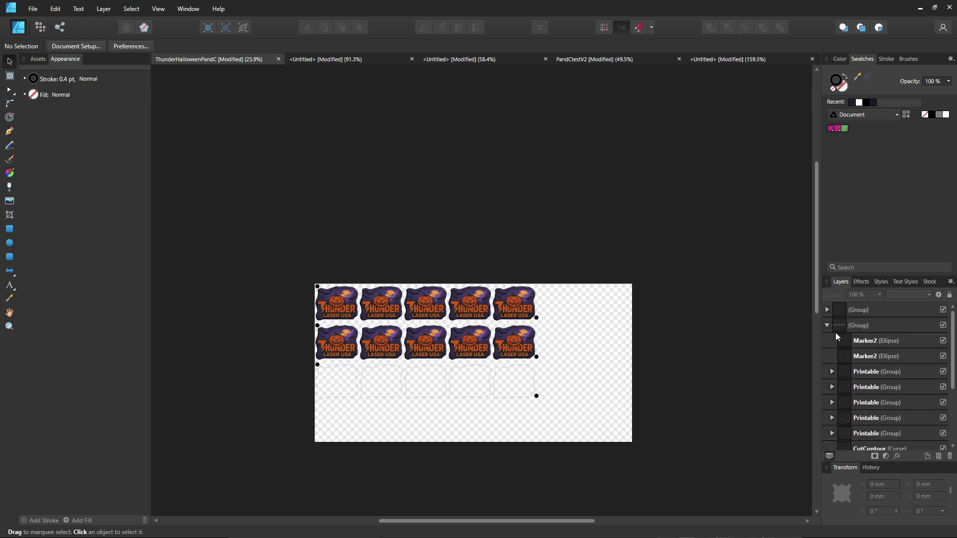
pyautogui.click(942, 371)
pyautogui.click(942, 387)
pyautogui.click(942, 402)
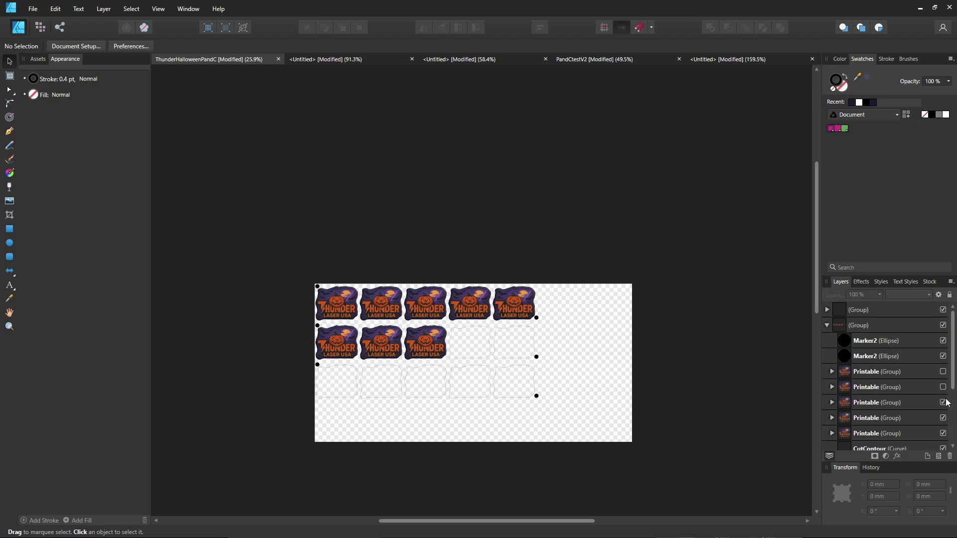
pyautogui.click(942, 417)
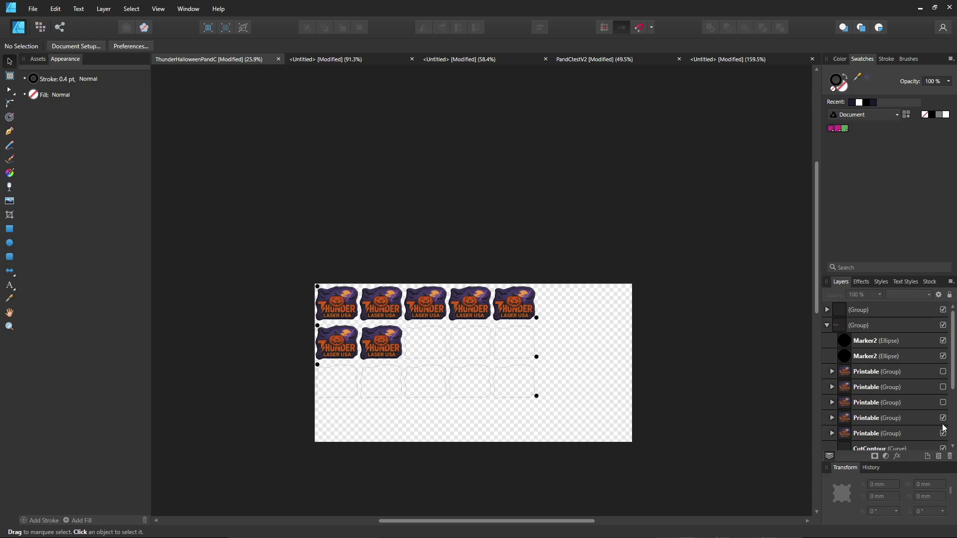
pyautogui.click(942, 433)
pyautogui.click(827, 326)
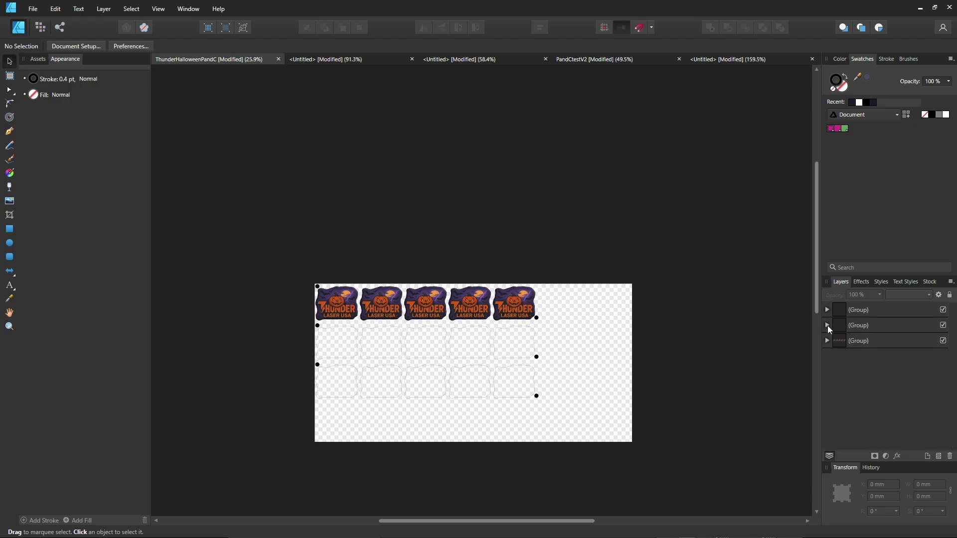
# Hide the top row's five Printable groups, then marquee-select all three rows of outlines and markers
pyautogui.click(829, 345)
pyautogui.click(828, 341)
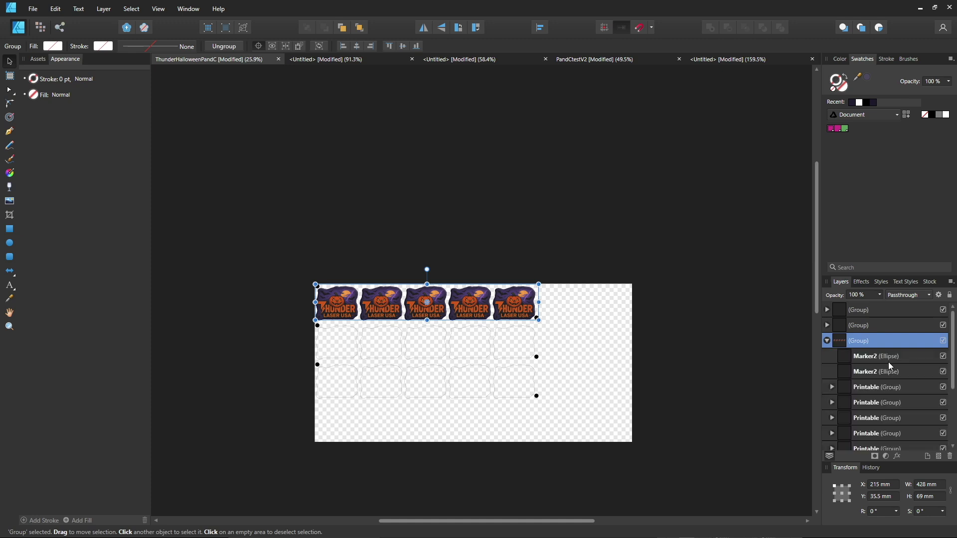
pyautogui.click(942, 387)
pyautogui.click(943, 402)
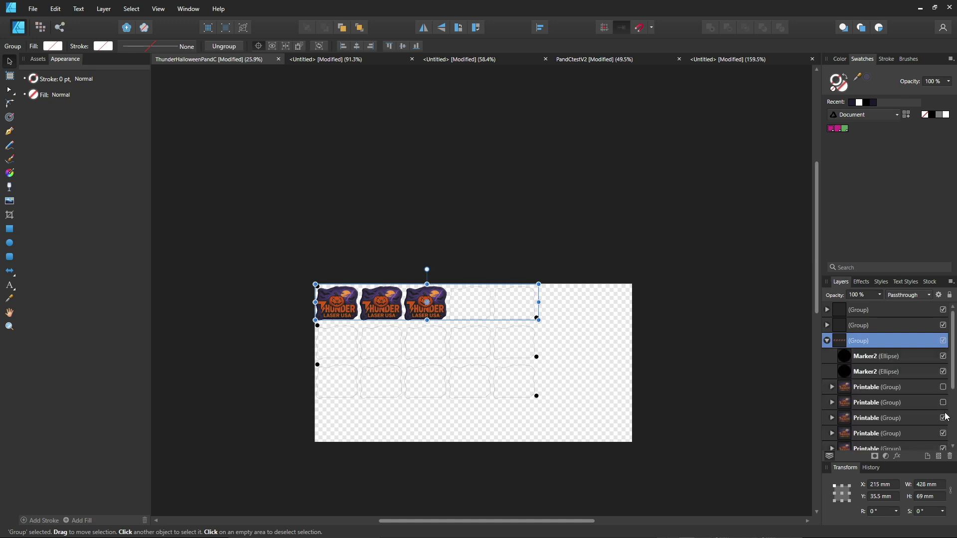
pyautogui.click(943, 417)
pyautogui.click(942, 433)
pyautogui.scroll(-1, 937, 420)
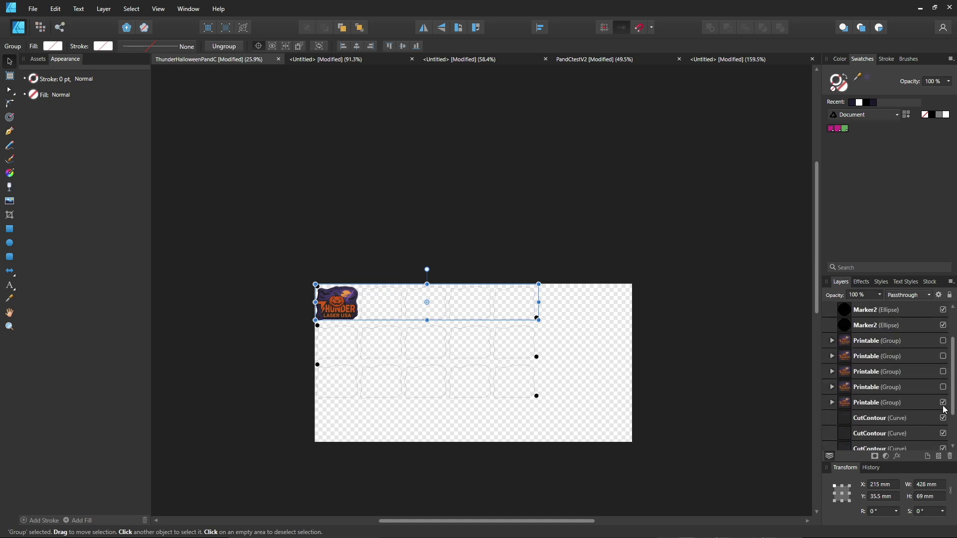
pyautogui.click(943, 402)
pyautogui.click(567, 289)
pyautogui.scroll(2, 329, 307)
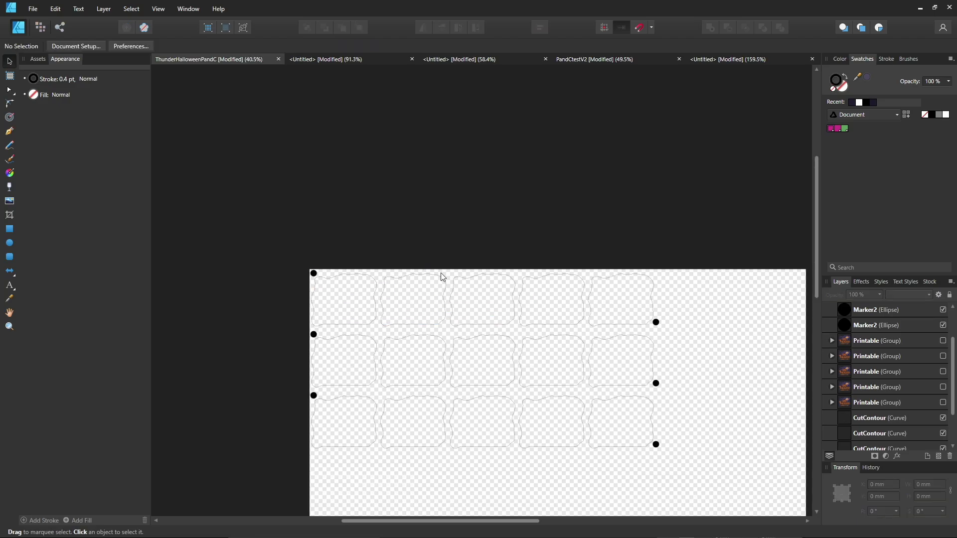
pyautogui.moveTo(248, 224); pyautogui.dragTo(720, 501)
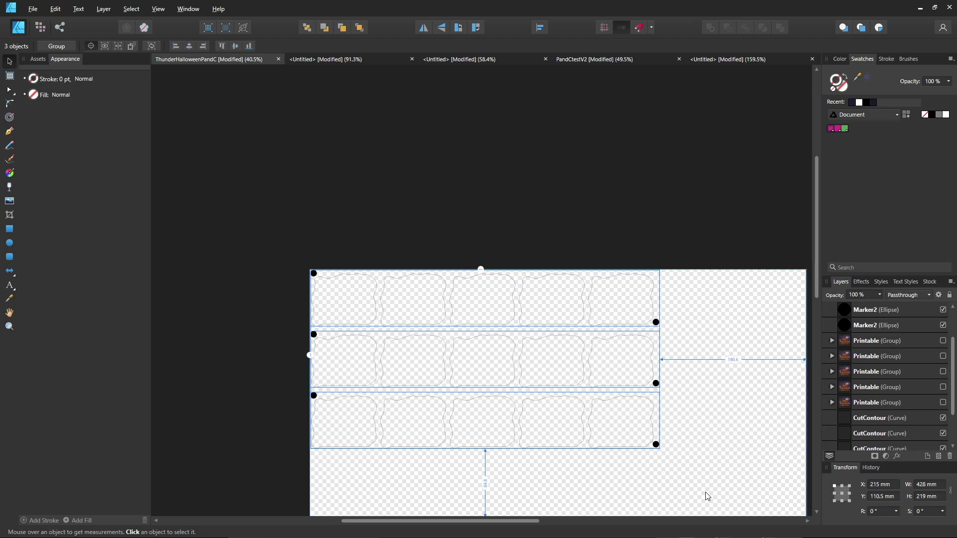
# Set up an SVG export limited to the selected cut outlines and markers
pyautogui.hotkey('ctrl', 'alt', 'shift', 'w')
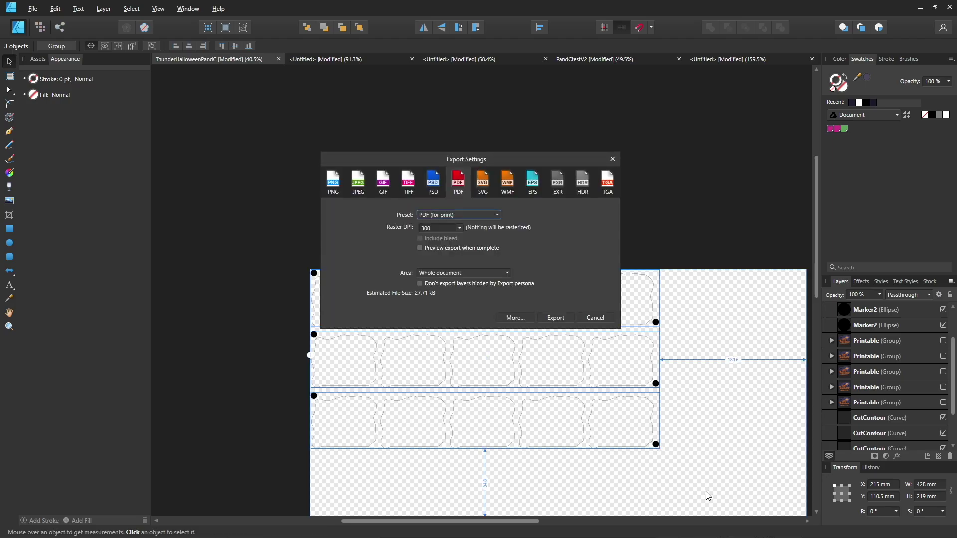
pyautogui.click(483, 184)
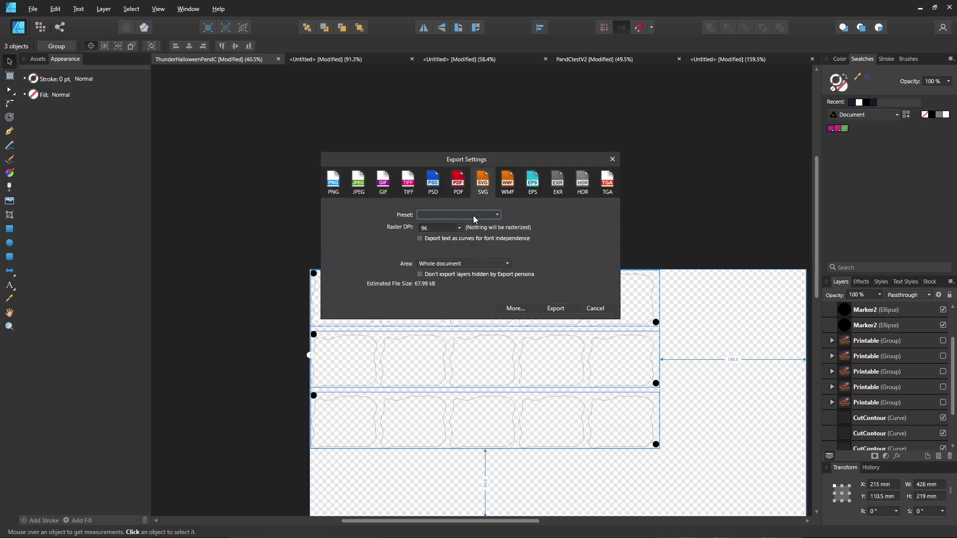
pyautogui.click(446, 263)
pyautogui.click(446, 299)
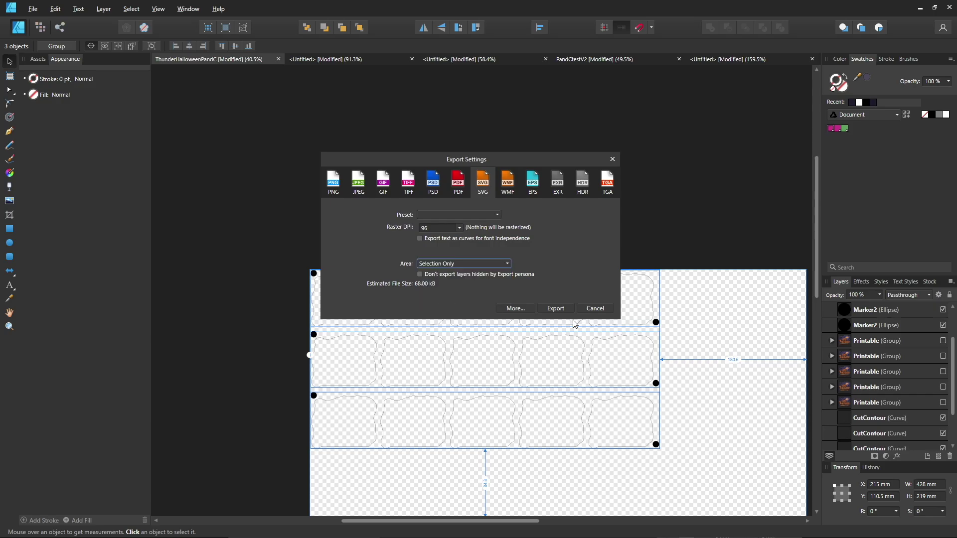
pyautogui.click(554, 308)
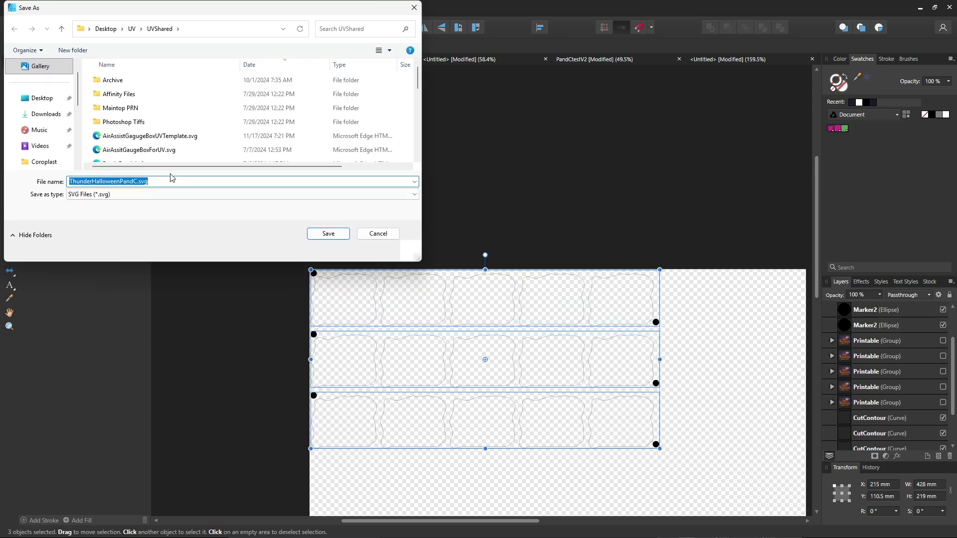
# Save ThunderHalloweenPandC.svg and set up a selection-only PDF export of the cut lines
pyautogui.click(330, 235)
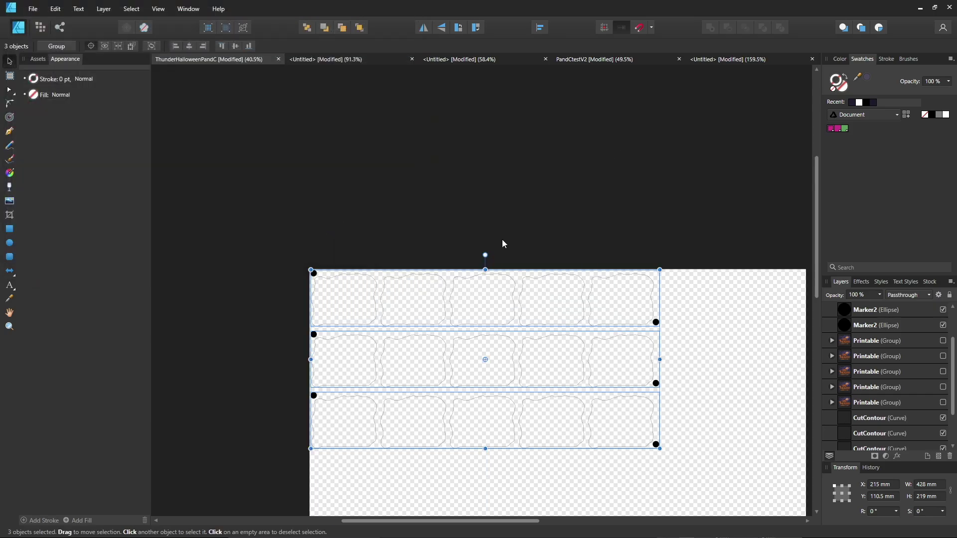
pyautogui.hotkey('ctrl', 'alt', 'shift', 's')
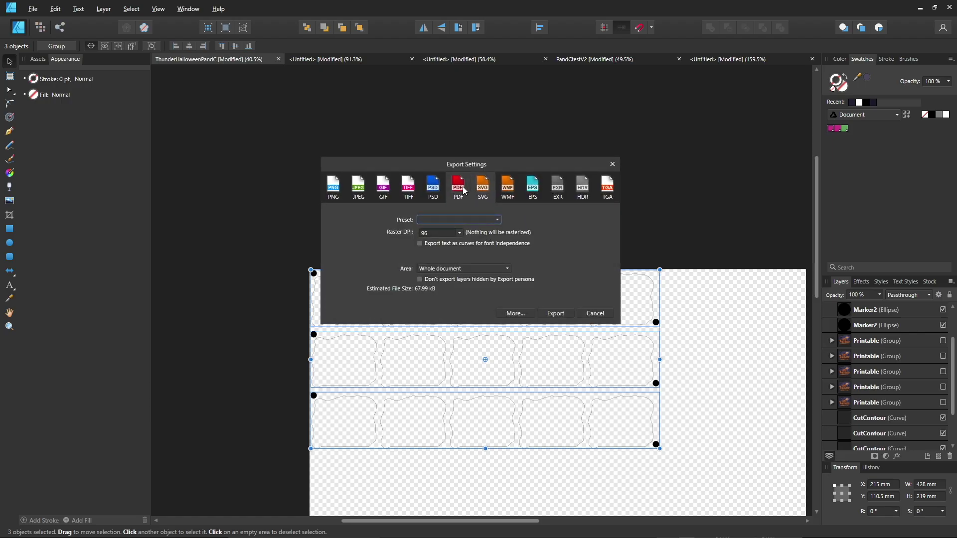
pyautogui.click(434, 277)
pyautogui.click(453, 312)
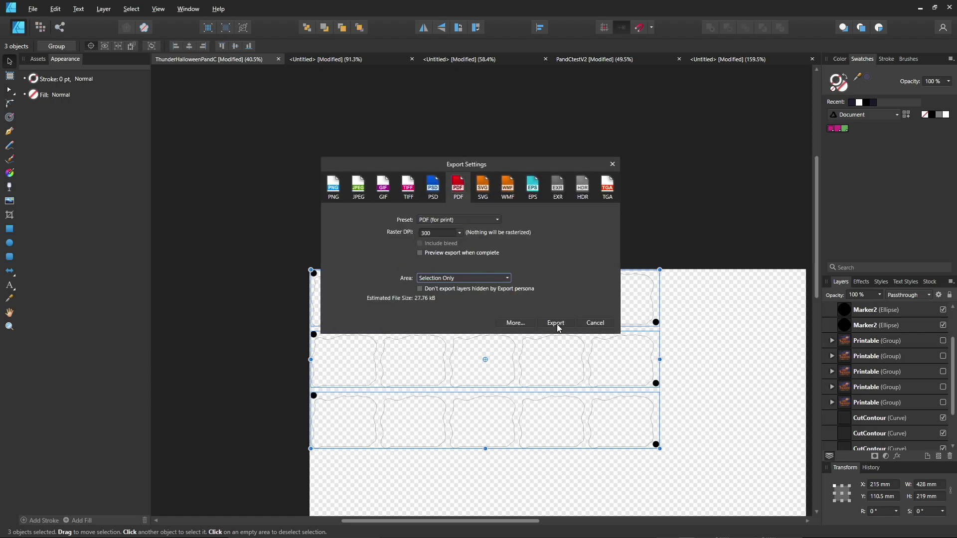
pyautogui.click(555, 323)
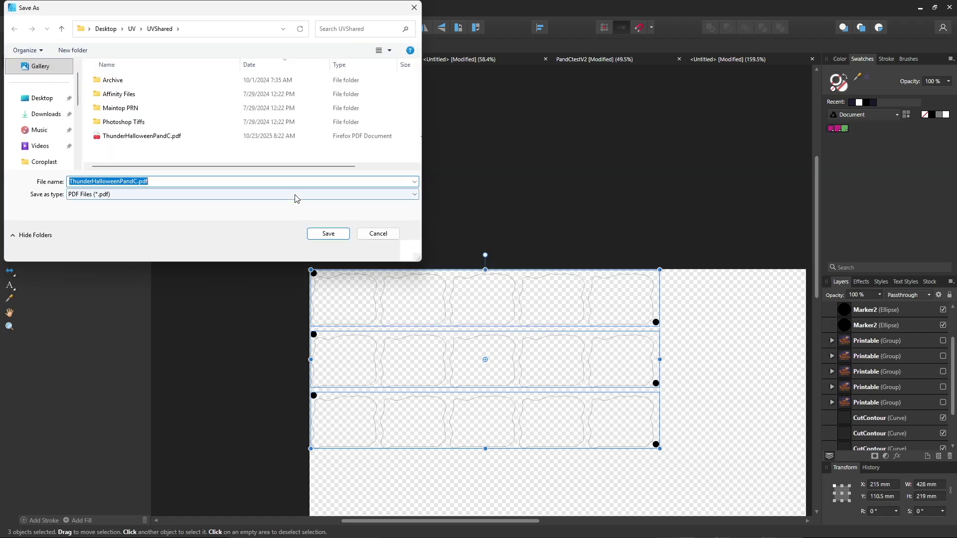
# Save the PDF as ThunderHalloweenPandC_cut.pdf in UVShared and clear the selection
pyautogui.click(140, 181)
pyautogui.write('_cut')
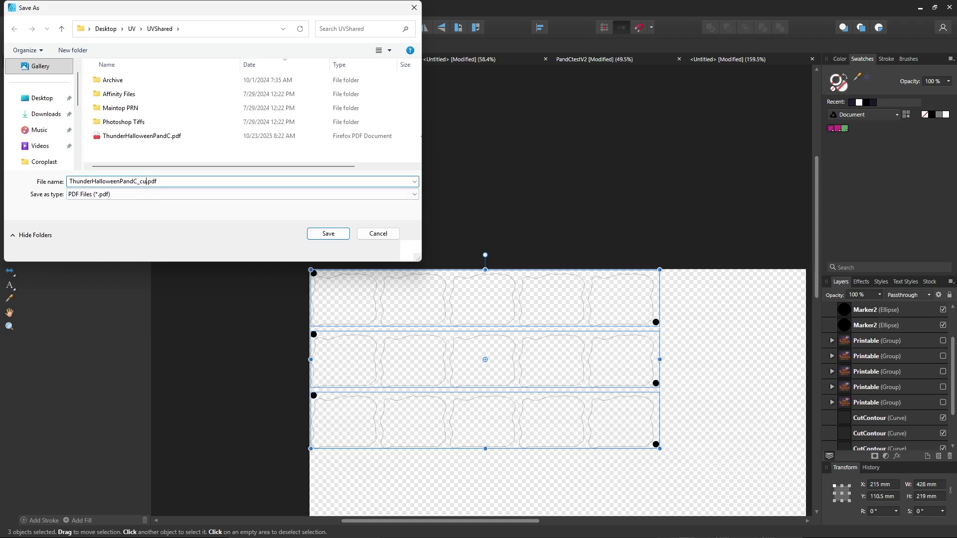
pyautogui.click(321, 233)
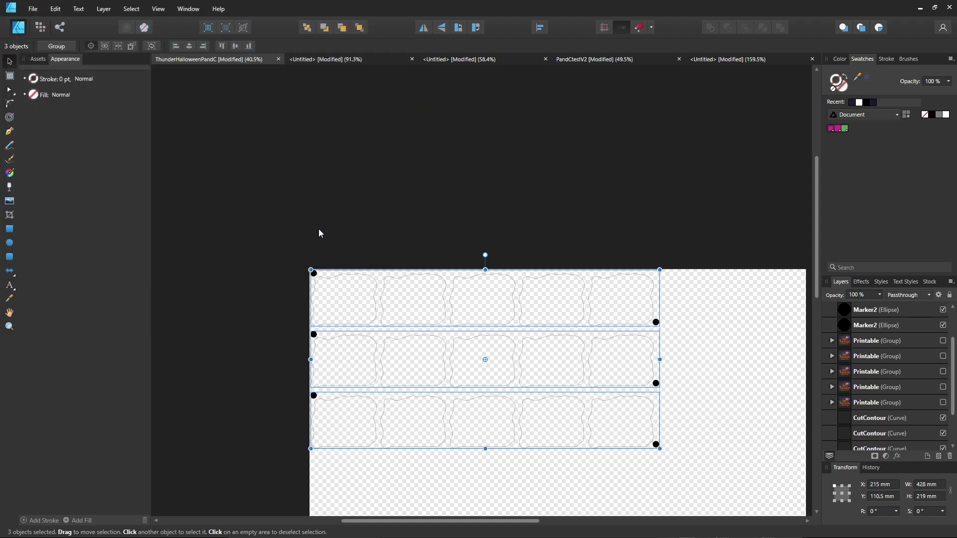
pyautogui.click(296, 201)
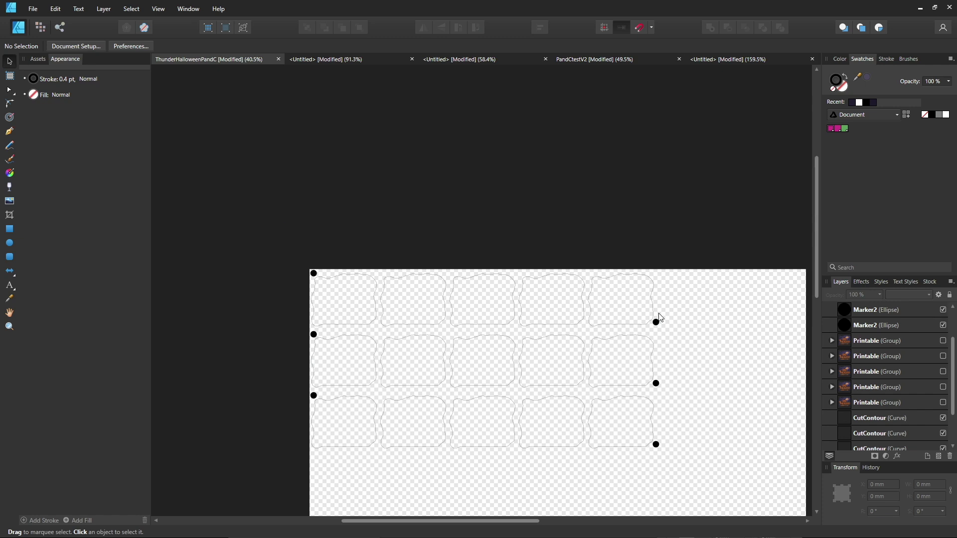
pyautogui.scroll(1, 908, 369)
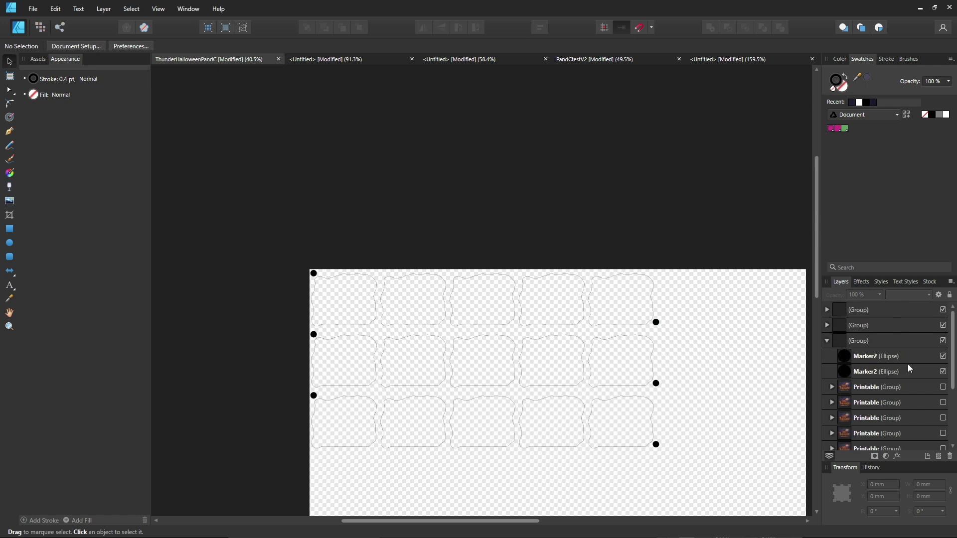
pyautogui.click(826, 341)
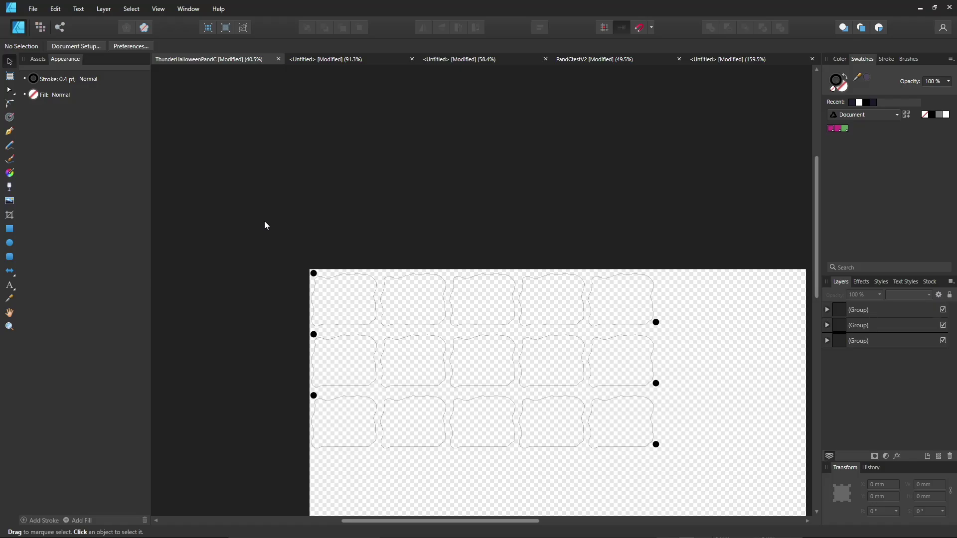
pyautogui.moveTo(251, 225); pyautogui.dragTo(700, 455)
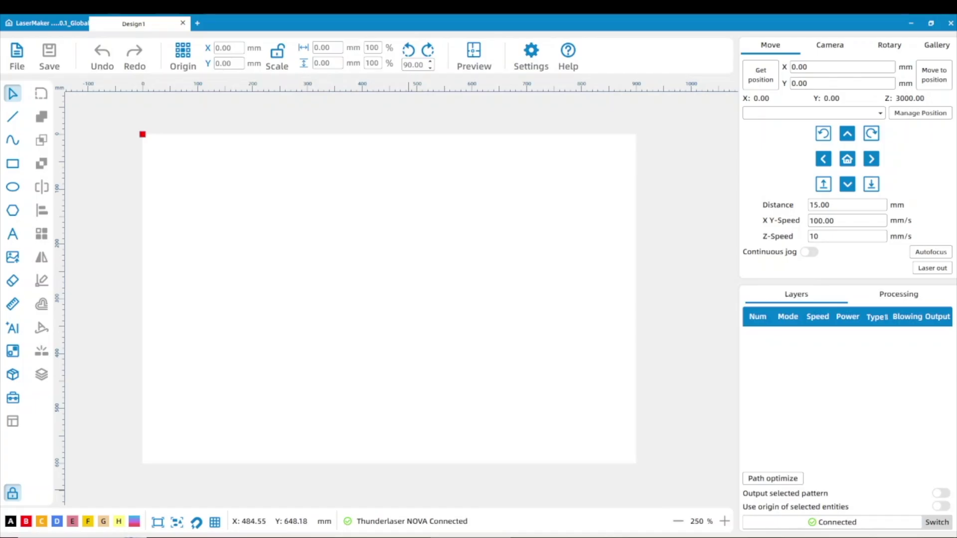
# Open I_M_ThunderHalloweenPandC.pdf from the Desktop in LaserMaker
pyautogui.click(11, 54)
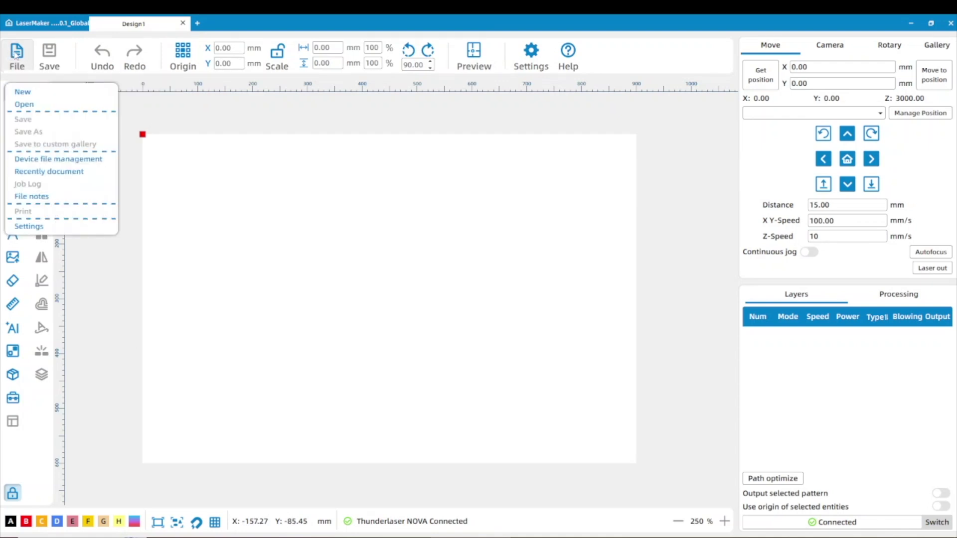
pyautogui.click(34, 105)
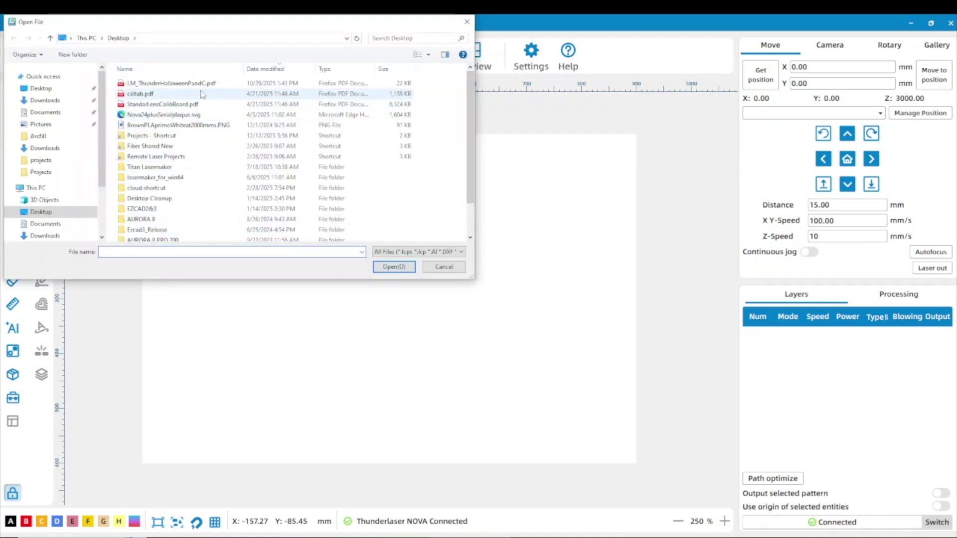
pyautogui.click(202, 84)
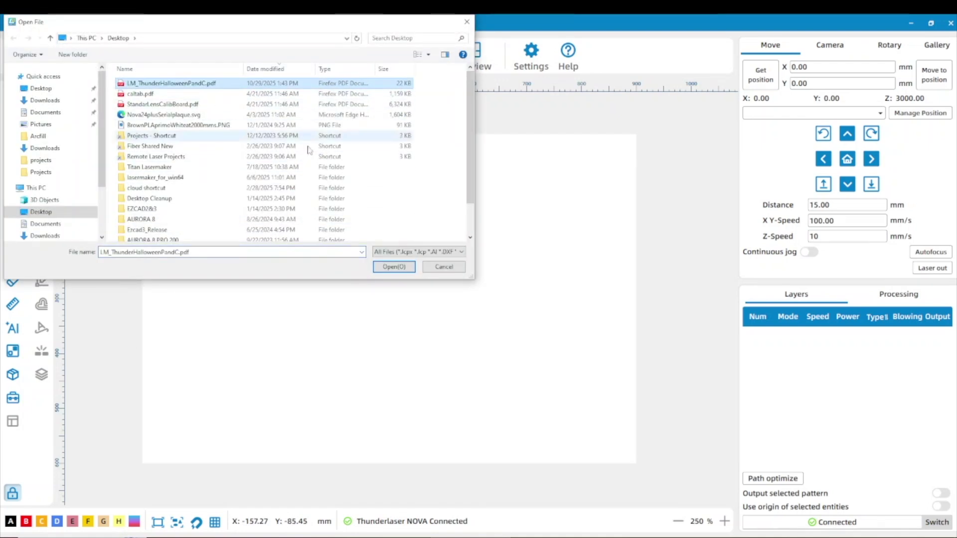
pyautogui.click(406, 266)
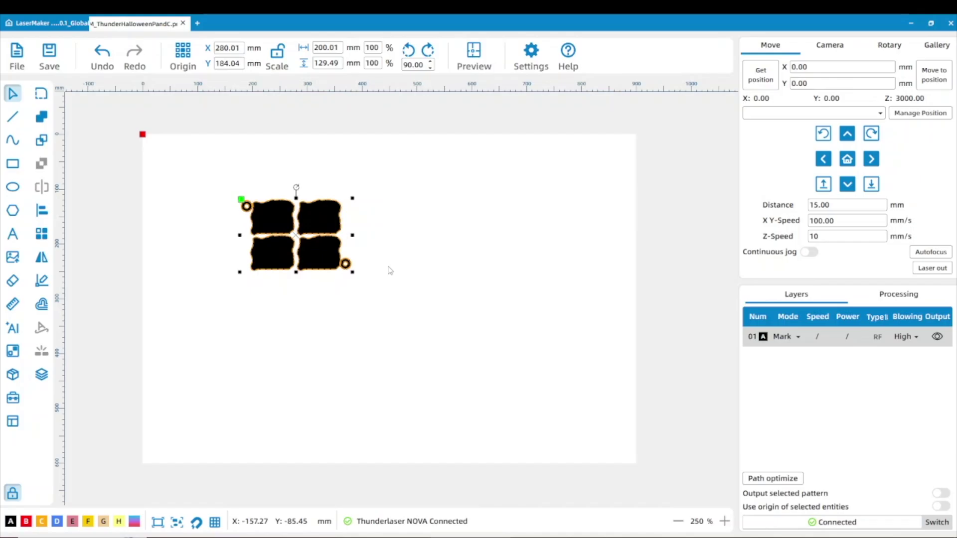
# Clear the artwork selection and check the bottom-right mark's outline, then deselect it
pyautogui.click(416, 185)
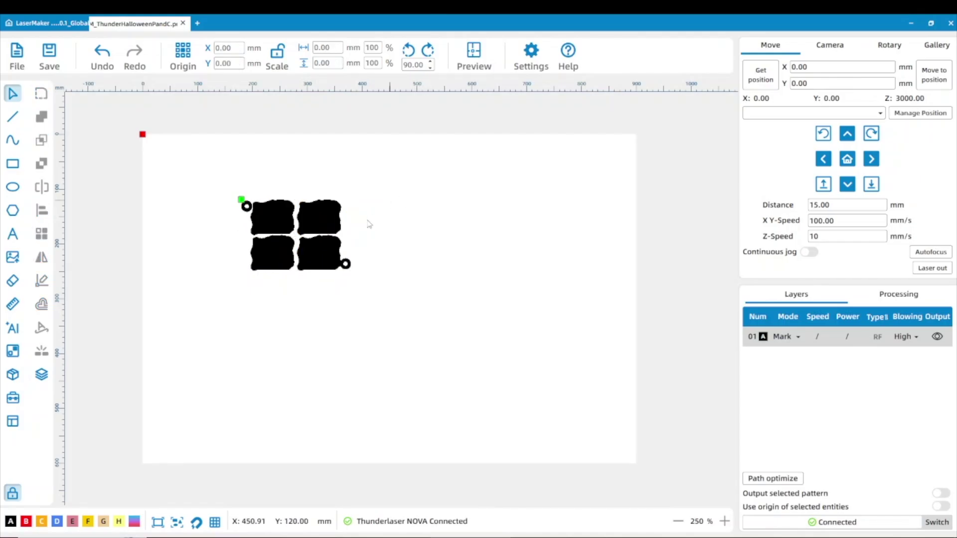
pyautogui.scroll(1, 329, 266)
pyautogui.scroll(3, 324, 269)
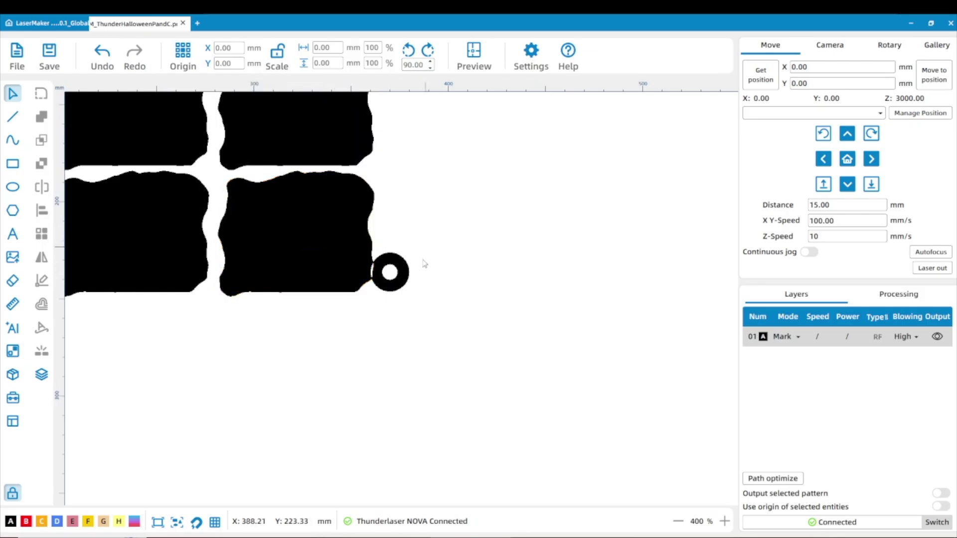
pyautogui.scroll(-6, 426, 261)
pyautogui.scroll(2, 426, 262)
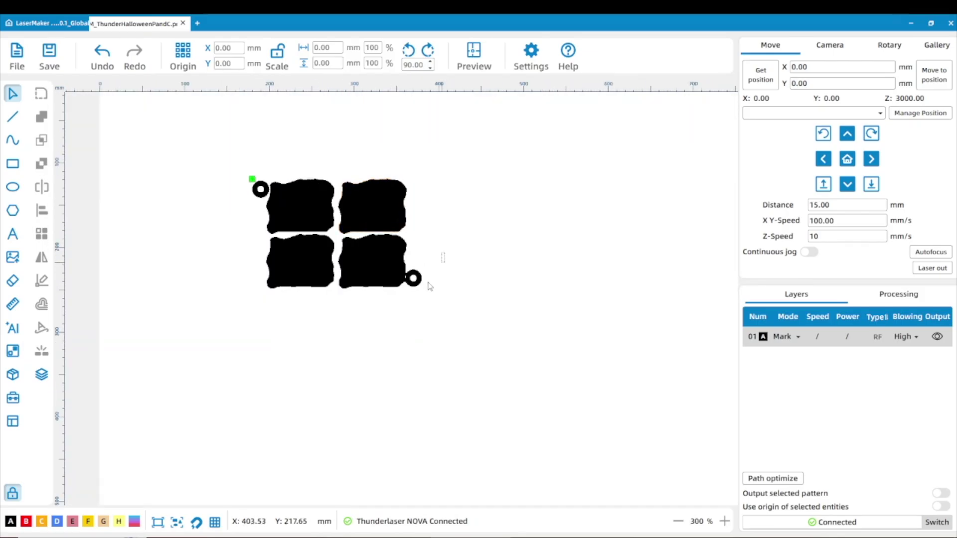
pyautogui.moveTo(445, 253); pyautogui.dragTo(419, 311)
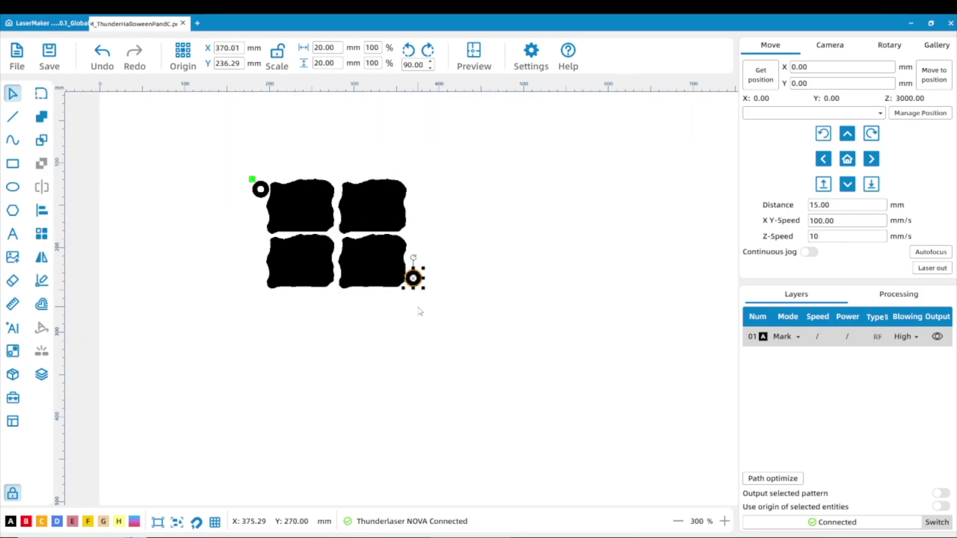
pyautogui.click(419, 312)
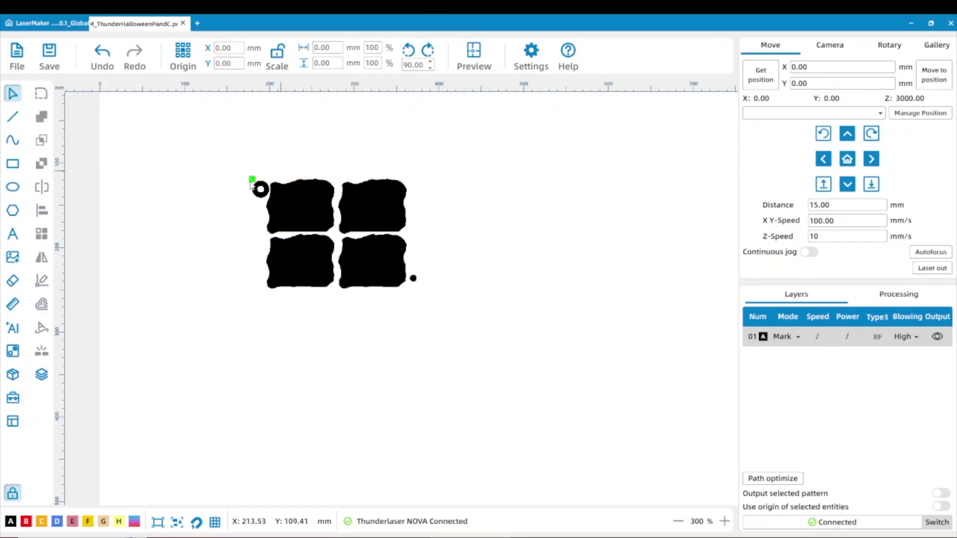
pyautogui.scroll(2, 318, 196)
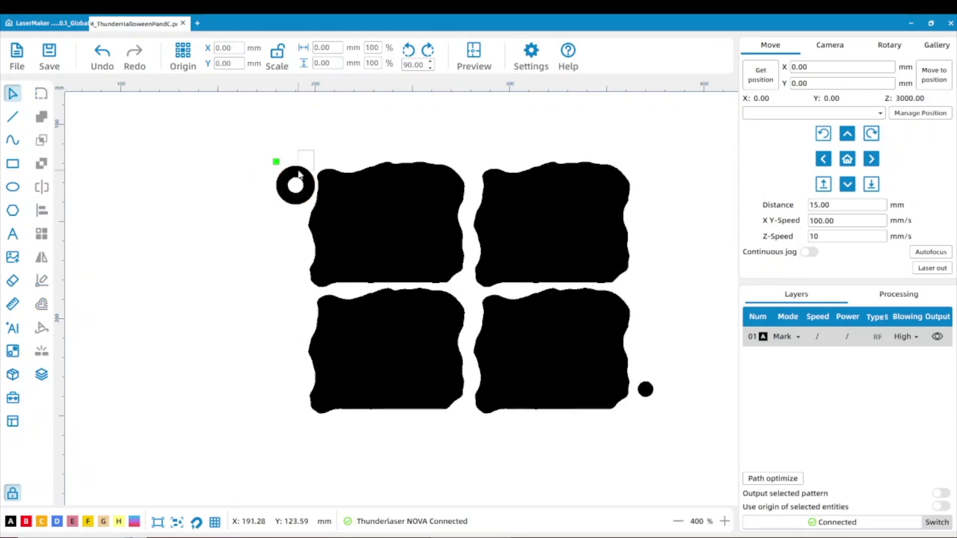
# Delete the top-left mark's outer ring so it becomes a solid black dot
pyautogui.click(300, 172)
pyautogui.press('Delete')
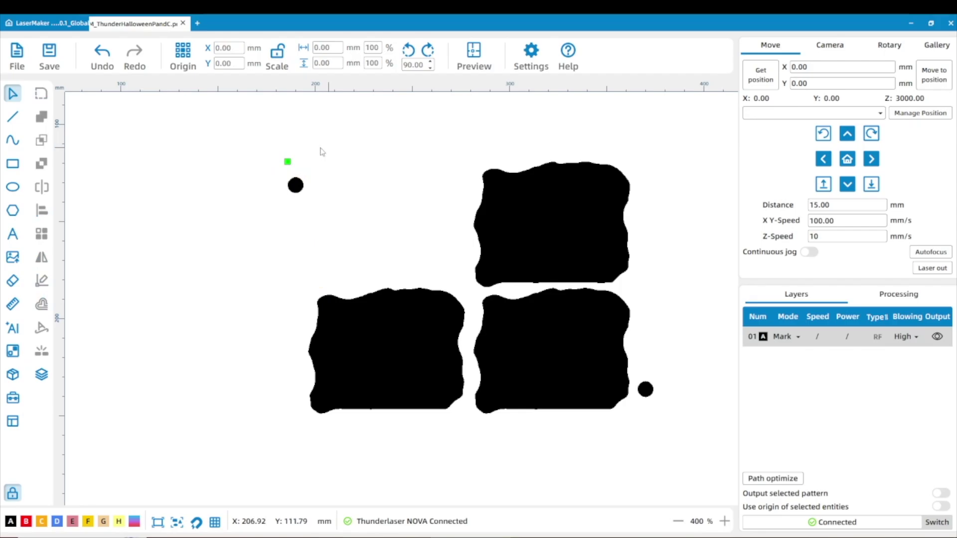
pyautogui.hotkey('ctrl', 'z')
pyautogui.moveTo(296, 142); pyautogui.dragTo(281, 182)
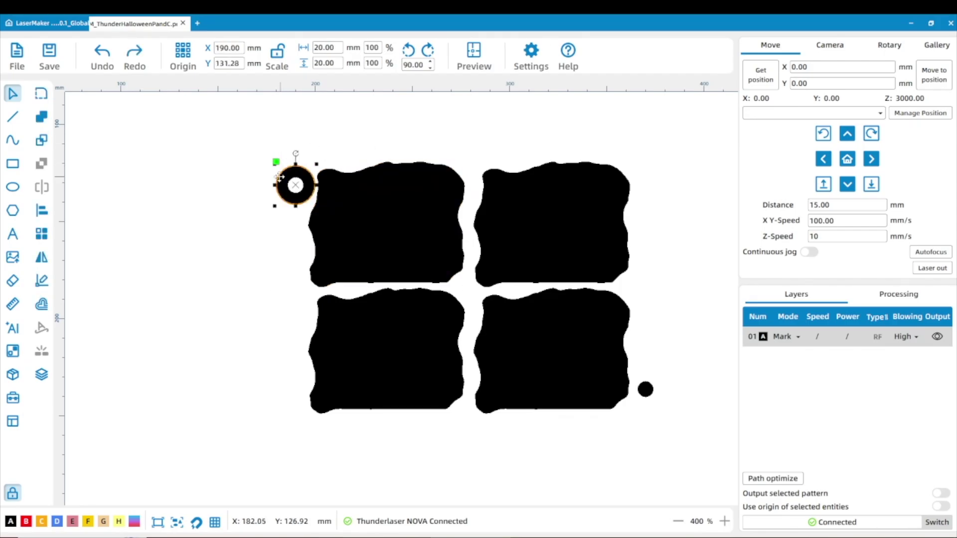
pyautogui.press('Delete')
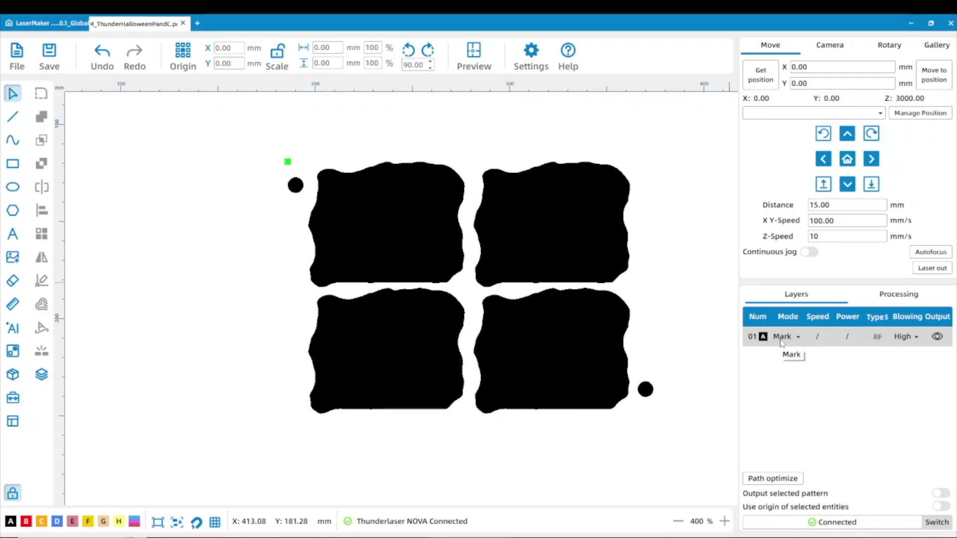
# Move the four sticker outlines onto a red Cutting layer at speed 100, power 15
pyautogui.moveTo(525, 133); pyautogui.dragTo(413, 377)
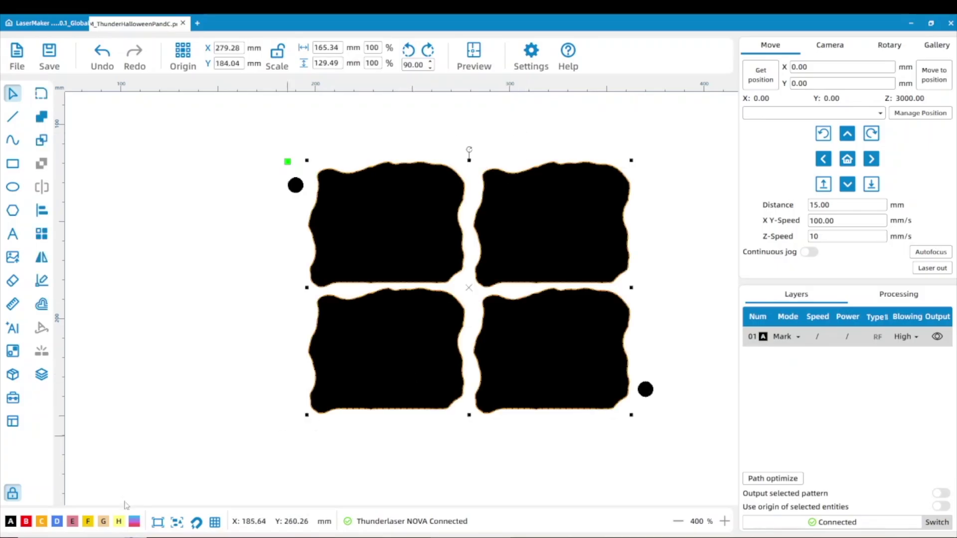
pyautogui.click(27, 523)
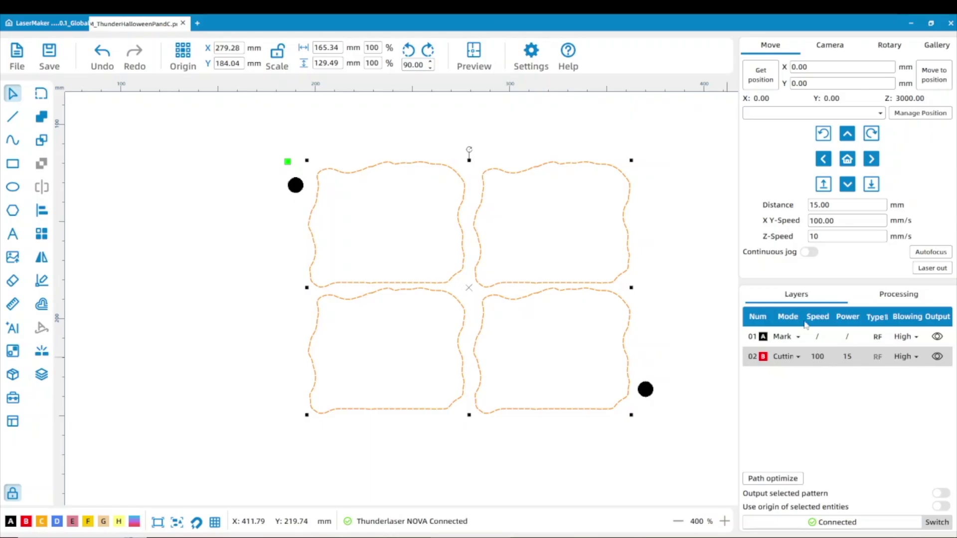
pyautogui.click(687, 149)
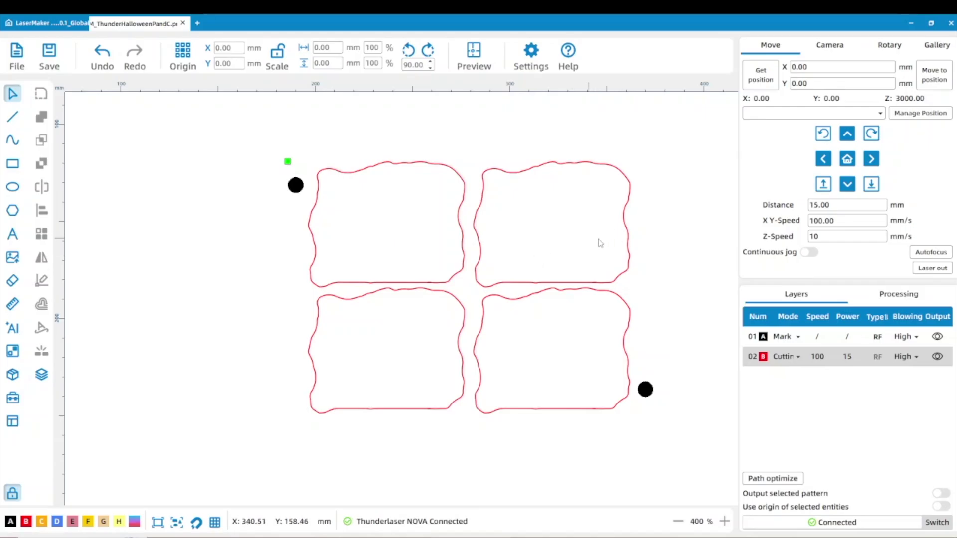
# Start the laser job and decline the saved mark settings to open Mark point processing
pyautogui.click(899, 294)
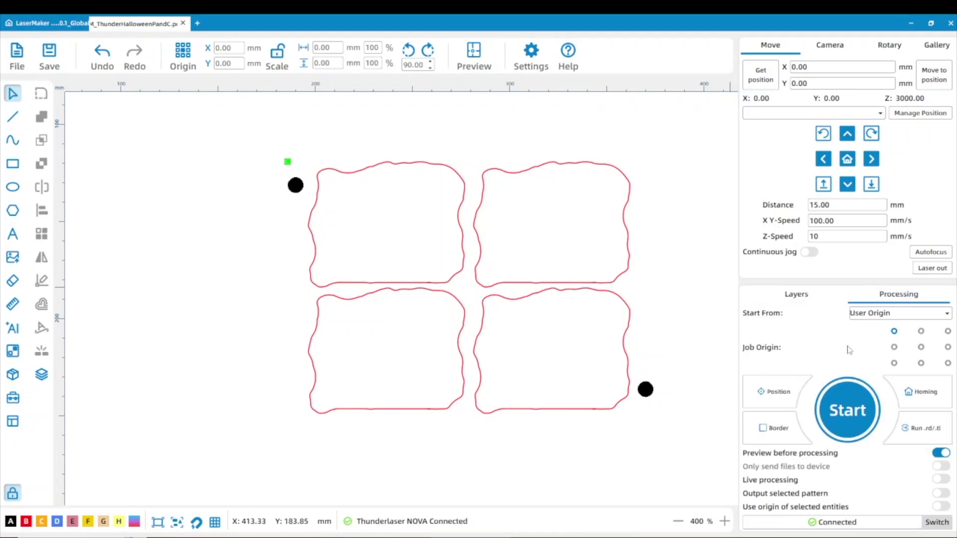
pyautogui.click(842, 406)
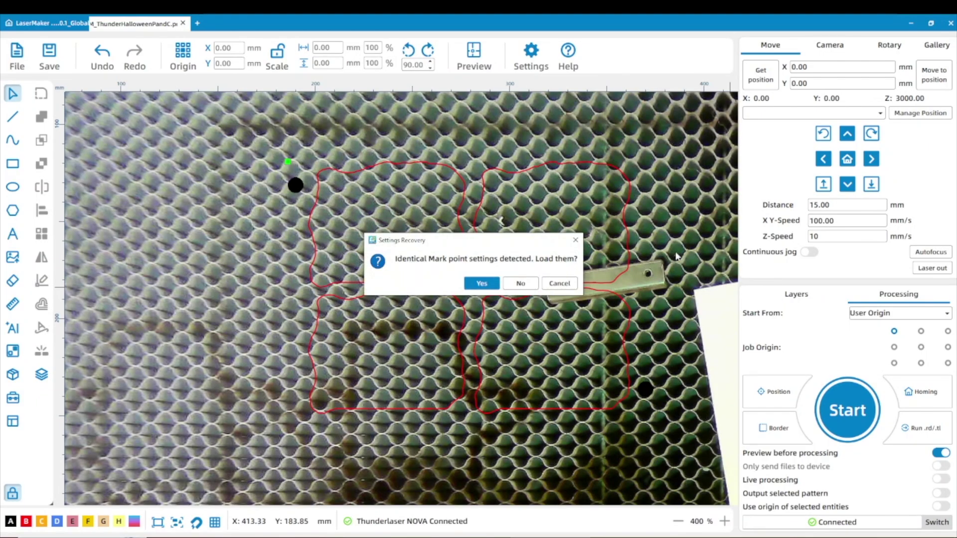
pyautogui.click(523, 286)
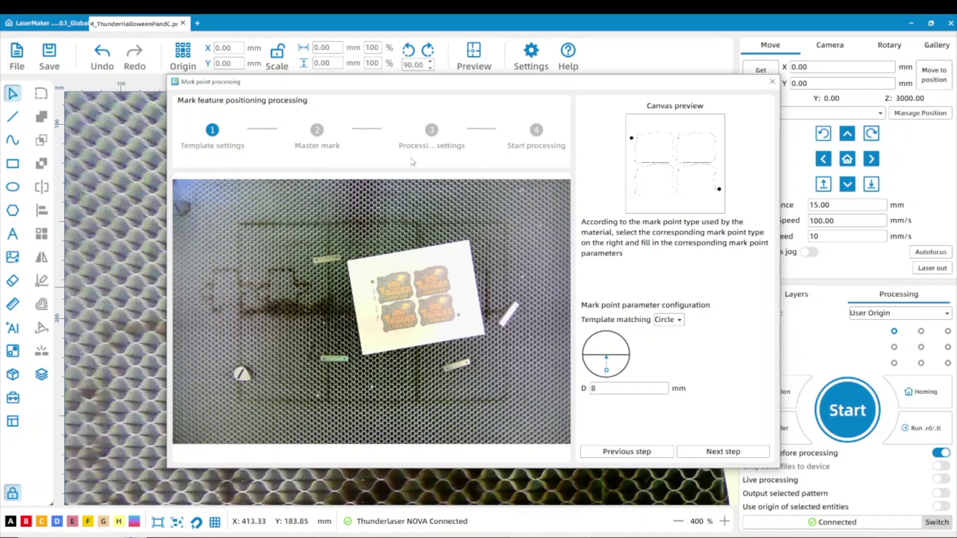
pyautogui.scroll(5, 418, 303)
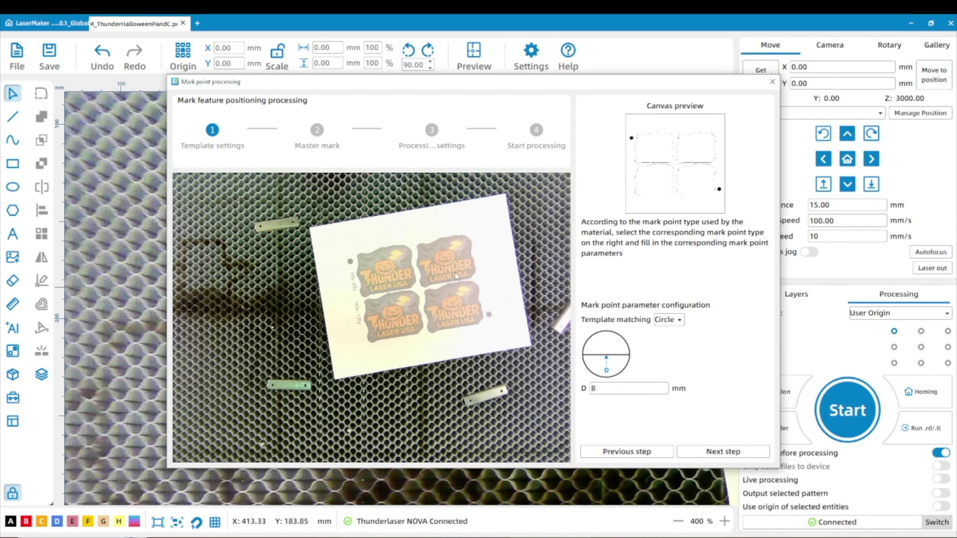
pyautogui.scroll(3, 288, 283)
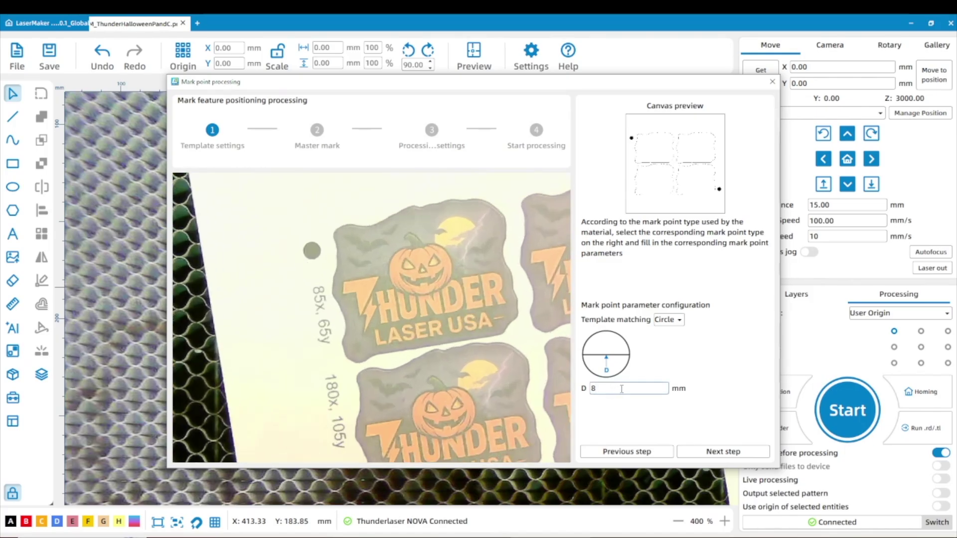
pyautogui.click(715, 451)
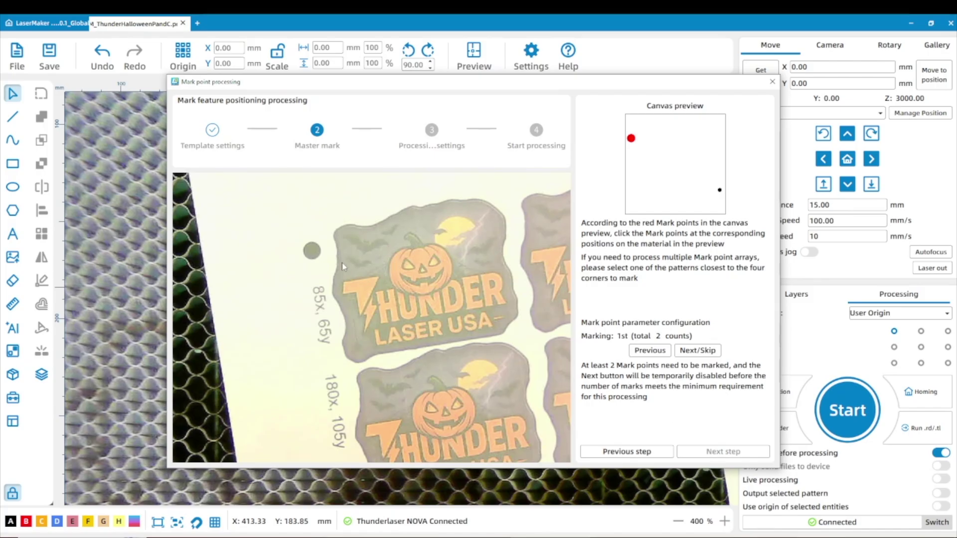
# Mark the first printed registration dot on the zoomed camera image
pyautogui.scroll(2, 311, 252)
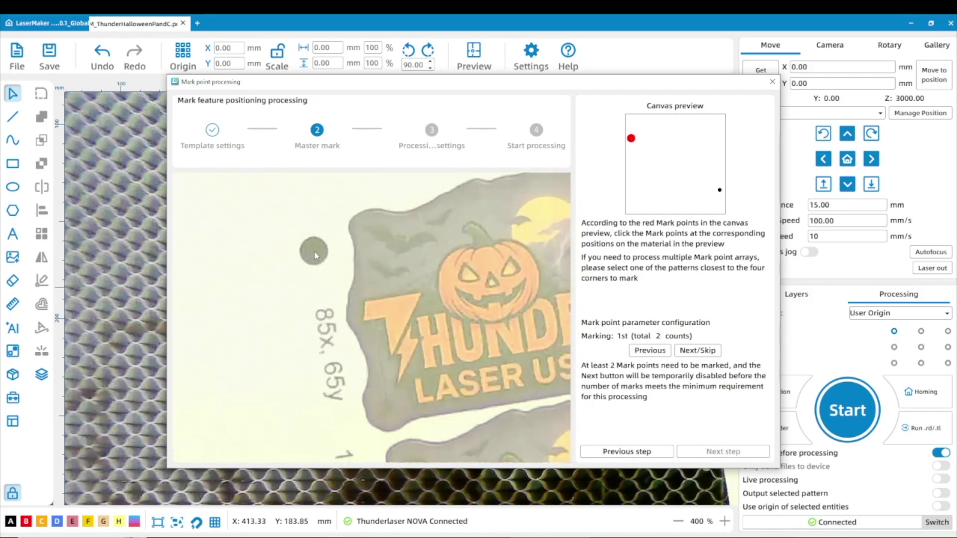
pyautogui.click(314, 250)
pyautogui.scroll(-4, 305, 274)
pyautogui.scroll(4, 419, 336)
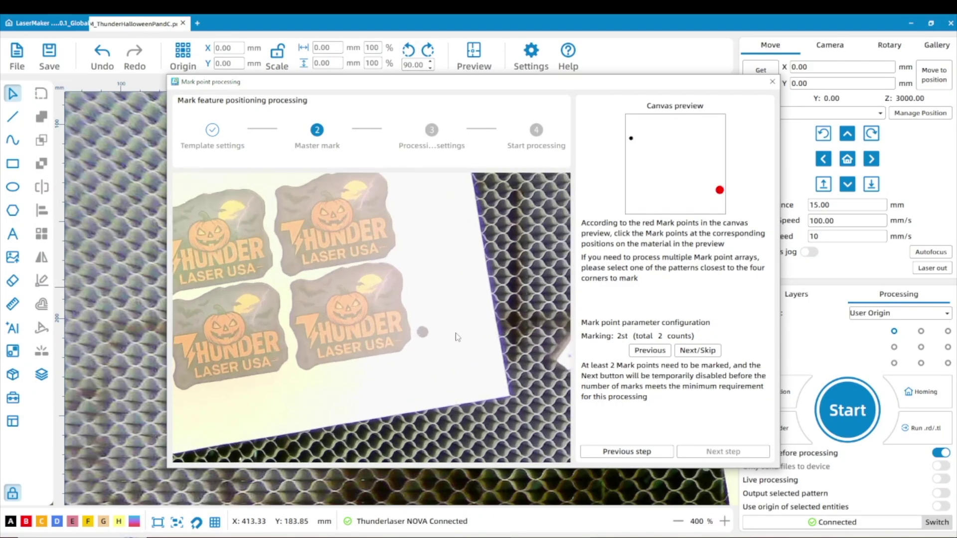
pyautogui.scroll(1, 420, 336)
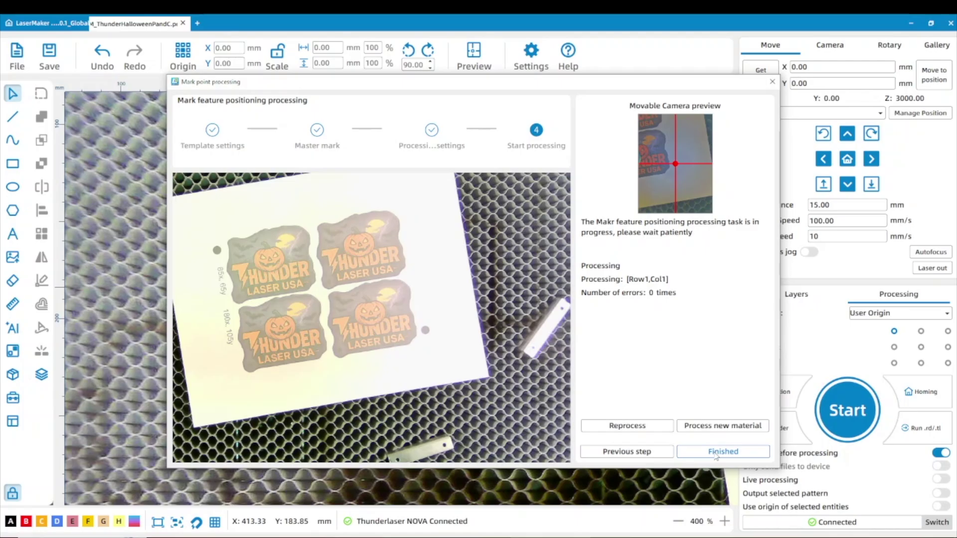
# Run the registered cut with Process new material
pyautogui.click(727, 427)
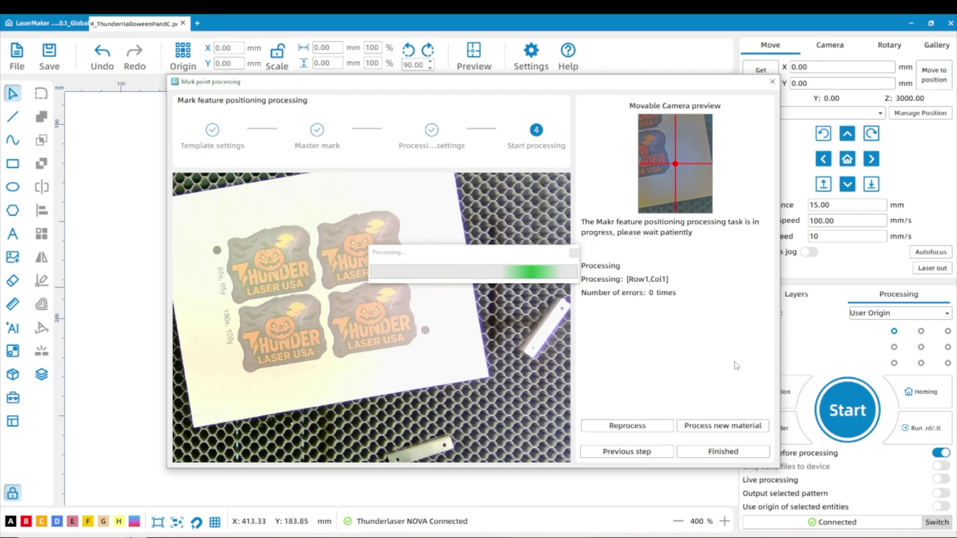